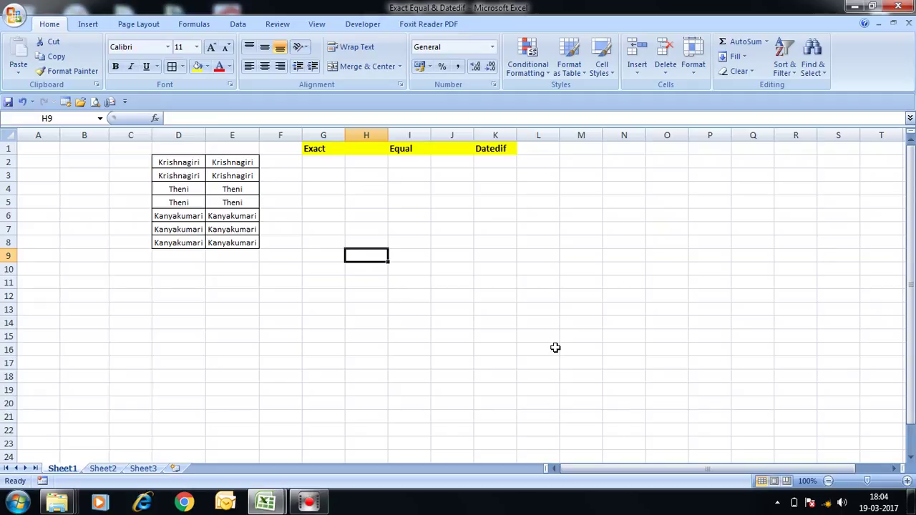
# Step: Enter the comparison =D2=E2 in I2 under Equal
pyautogui.click(352, 198)
pyautogui.moveTo(164, 162); pyautogui.dragTo(255, 244)
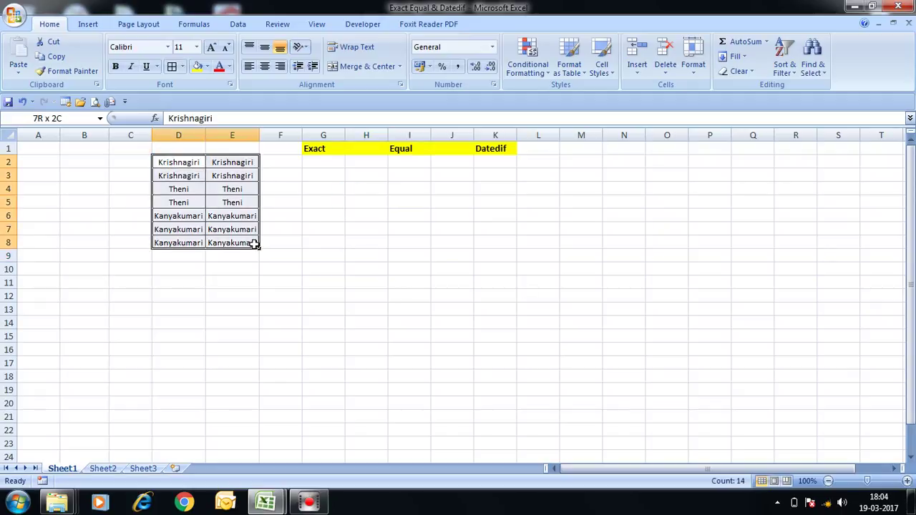
pyautogui.click(262, 281)
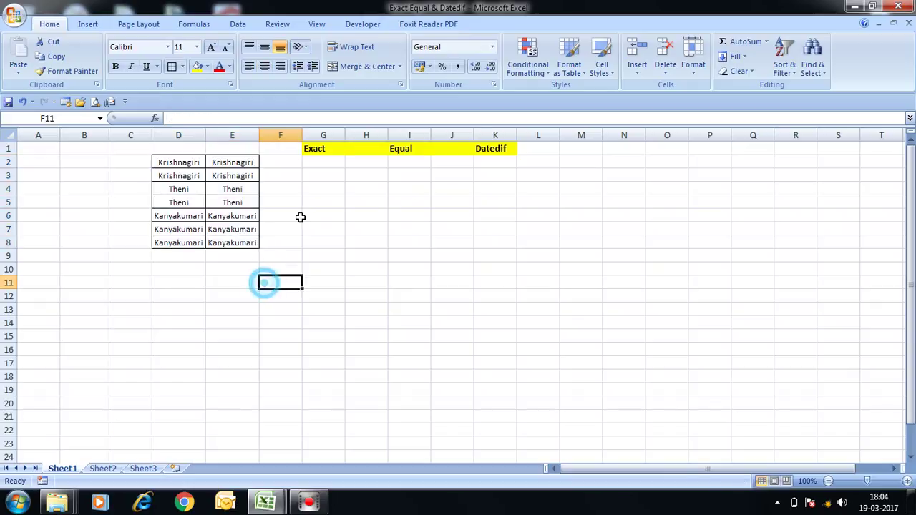
pyautogui.click(317, 164)
pyautogui.click(405, 164)
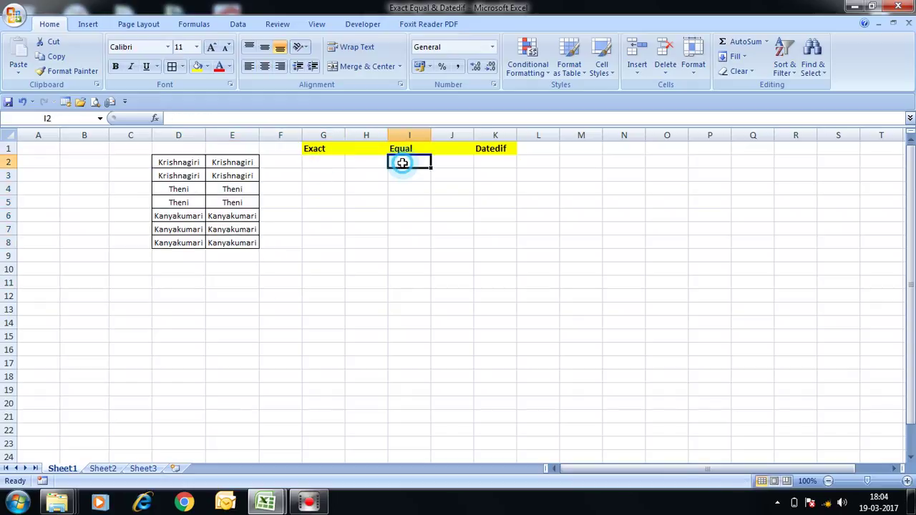
pyautogui.write('=')
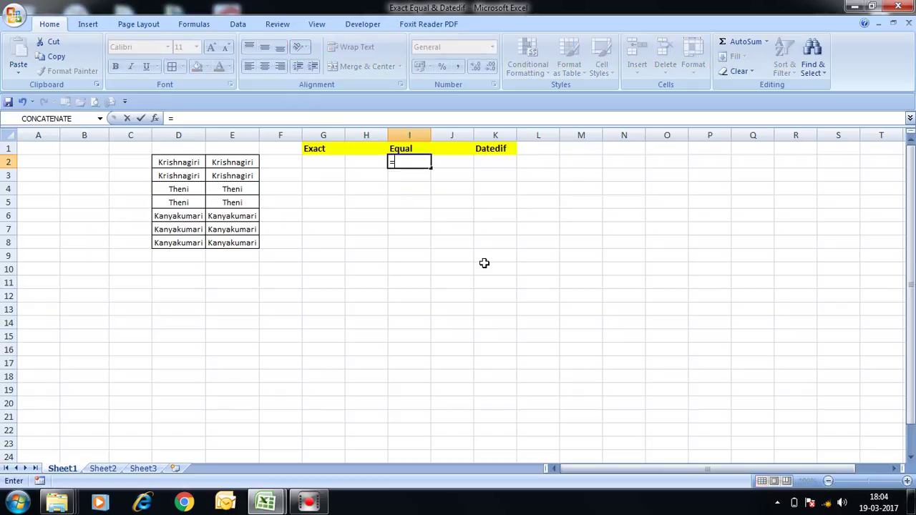
pyautogui.press('Left')
pyautogui.press('Left')
pyautogui.press('Left')
pyautogui.press('Left')
pyautogui.press('Left')
pyautogui.write('=')
pyautogui.press('Left')
pyautogui.press('Left')
pyautogui.press('Left')
pyautogui.press('Left')
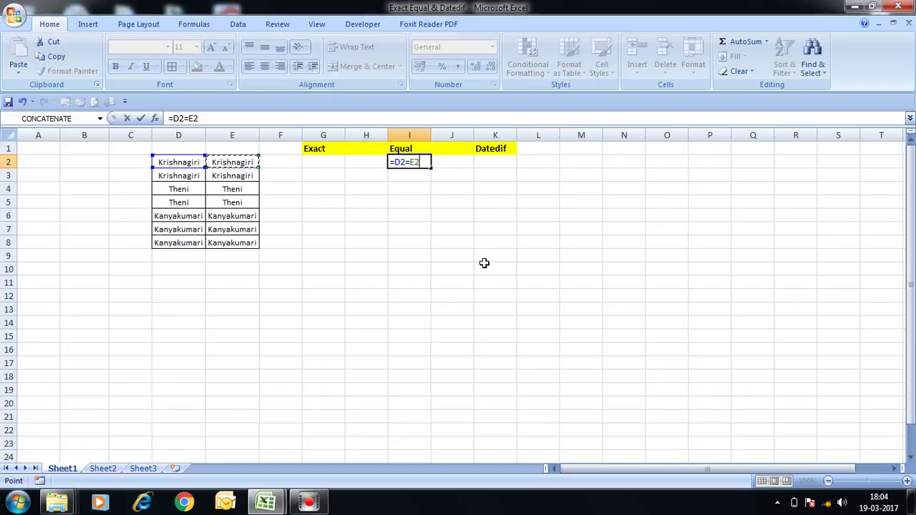
pyautogui.press('Return')
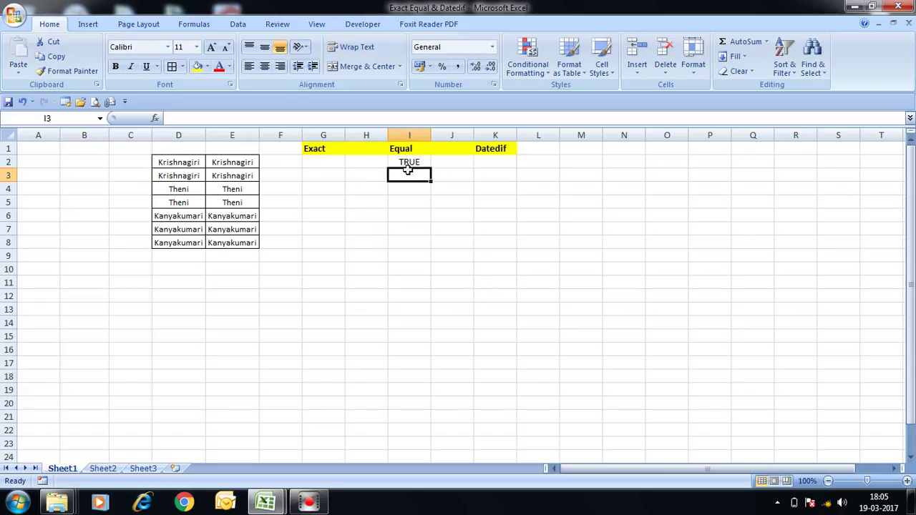
# Step: Fill the I2 comparison down to I8, returning TRUE in every row
pyautogui.click(187, 161)
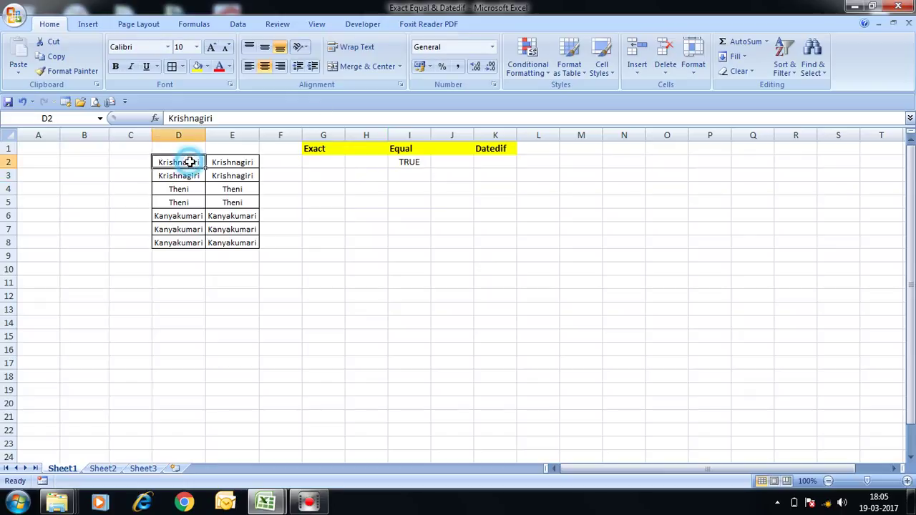
pyautogui.click(404, 162)
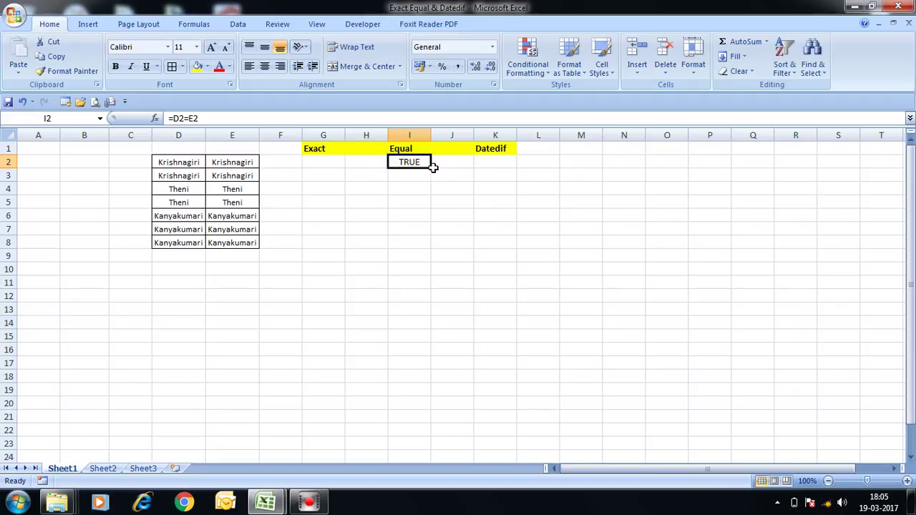
pyautogui.moveTo(431, 167); pyautogui.dragTo(421, 243)
pyautogui.click(405, 279)
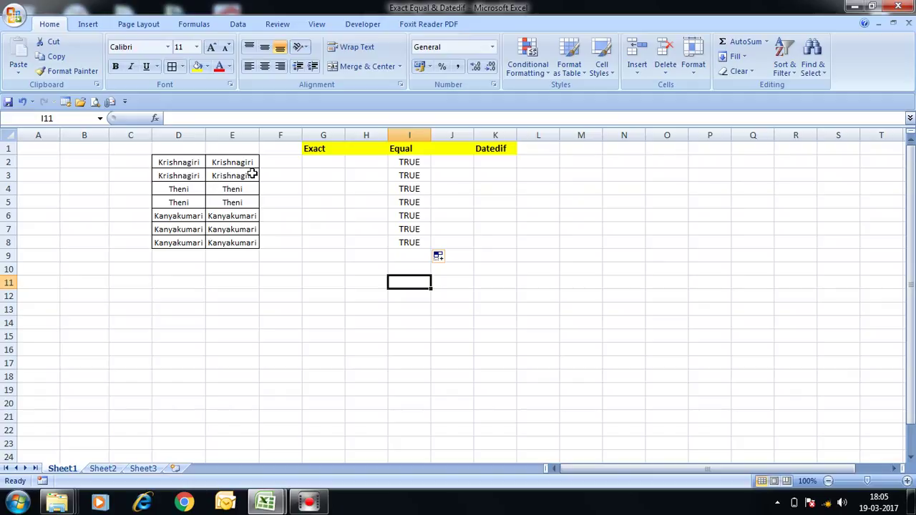
pyautogui.click(410, 162)
pyautogui.click(437, 229)
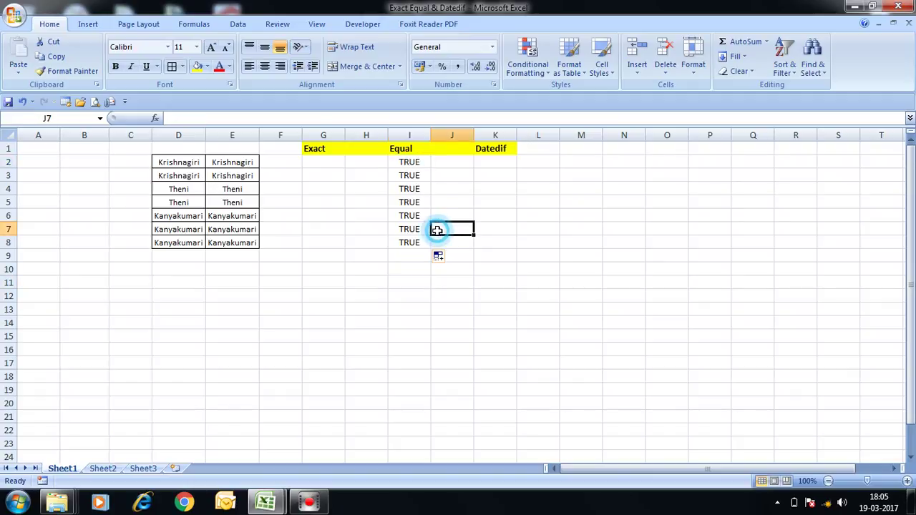
pyautogui.click(410, 177)
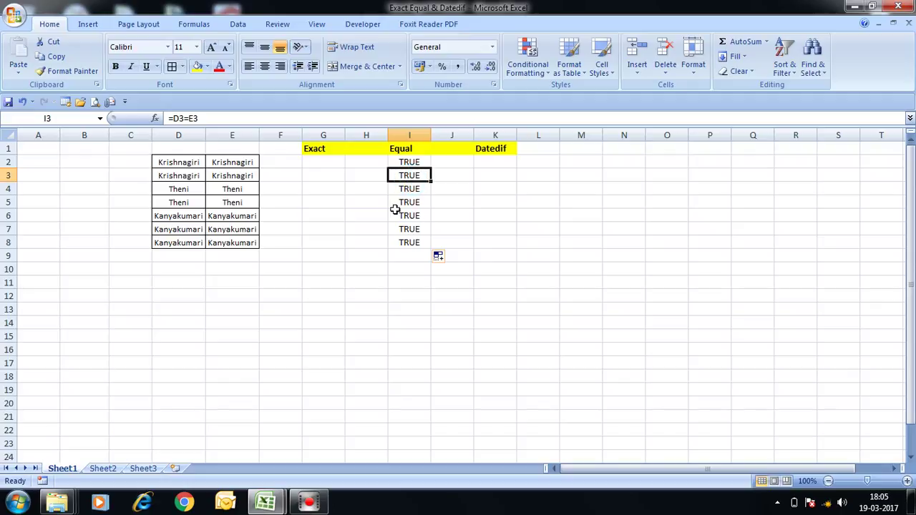
pyautogui.click(367, 213)
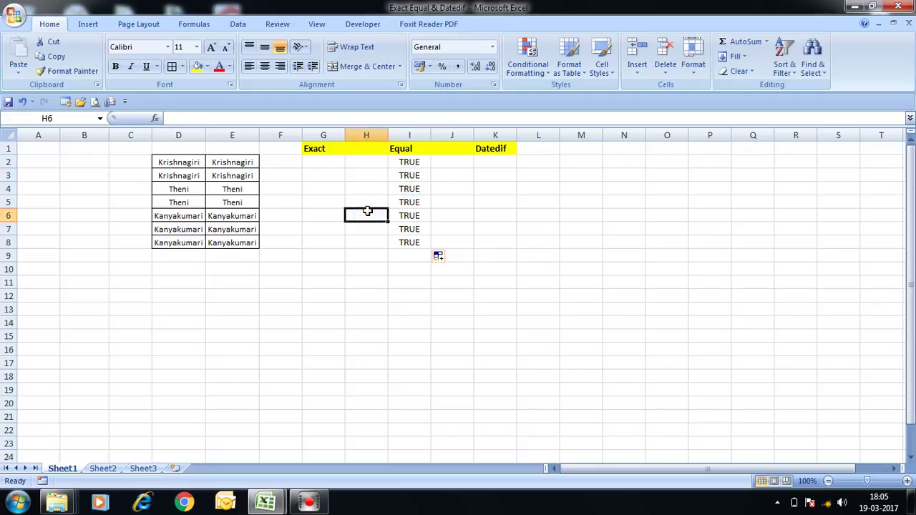
pyautogui.click(313, 163)
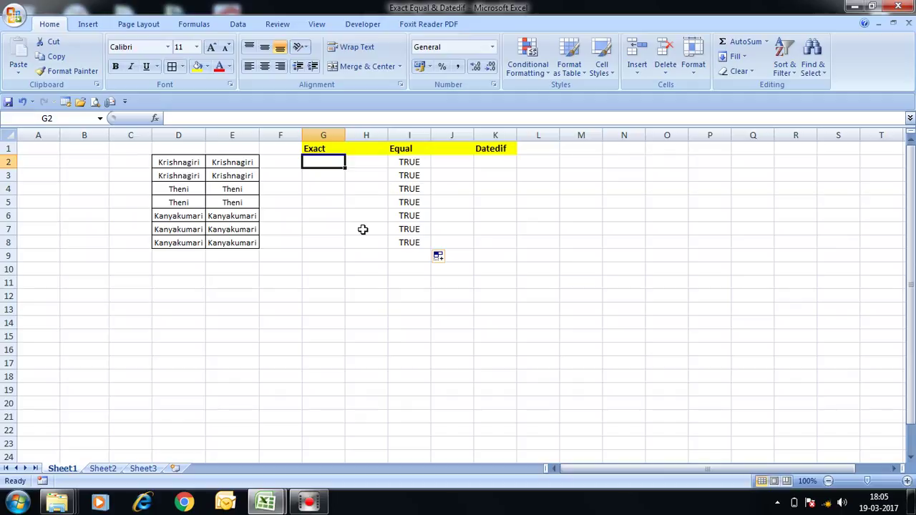
pyautogui.write('=')
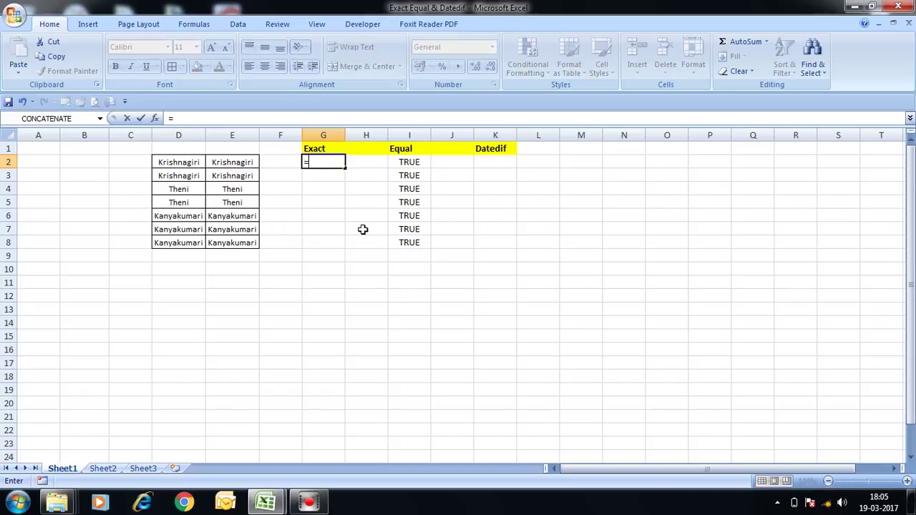
pyautogui.press('Left')
pyautogui.press('Left')
pyautogui.press('Left')
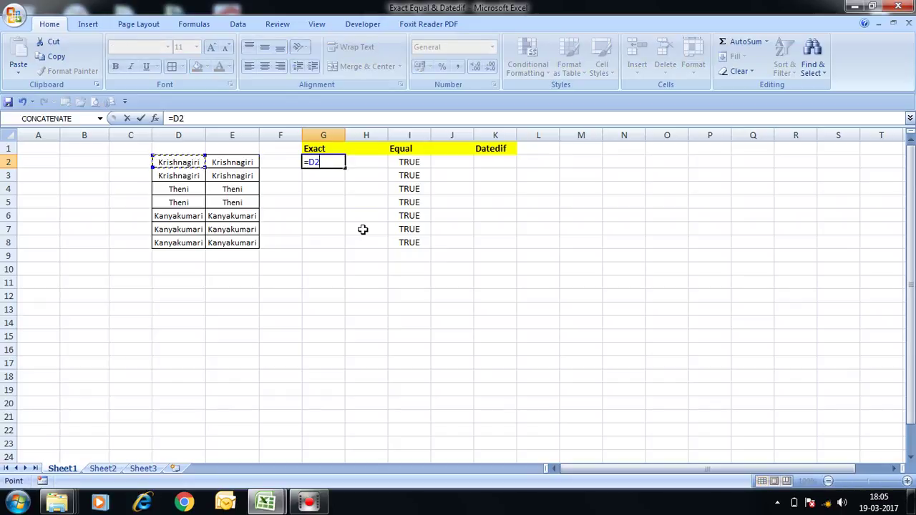
pyautogui.press('Escape')
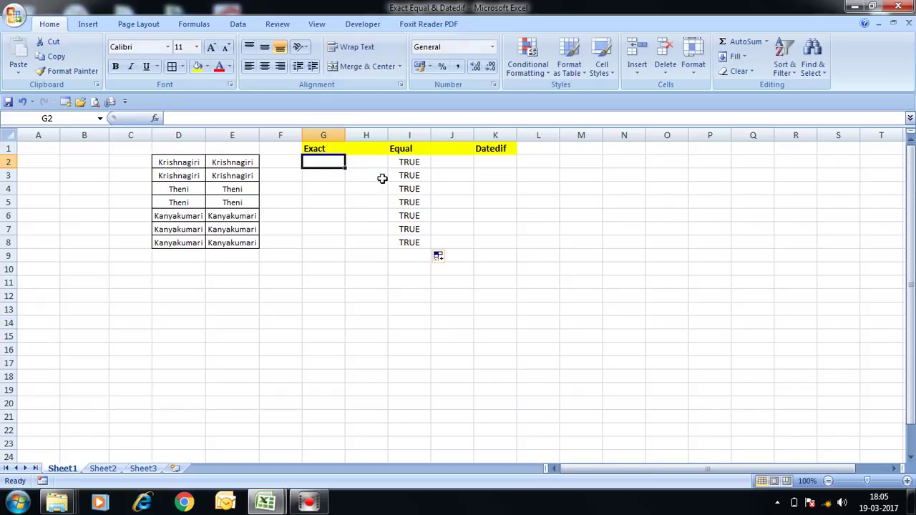
pyautogui.click(419, 162)
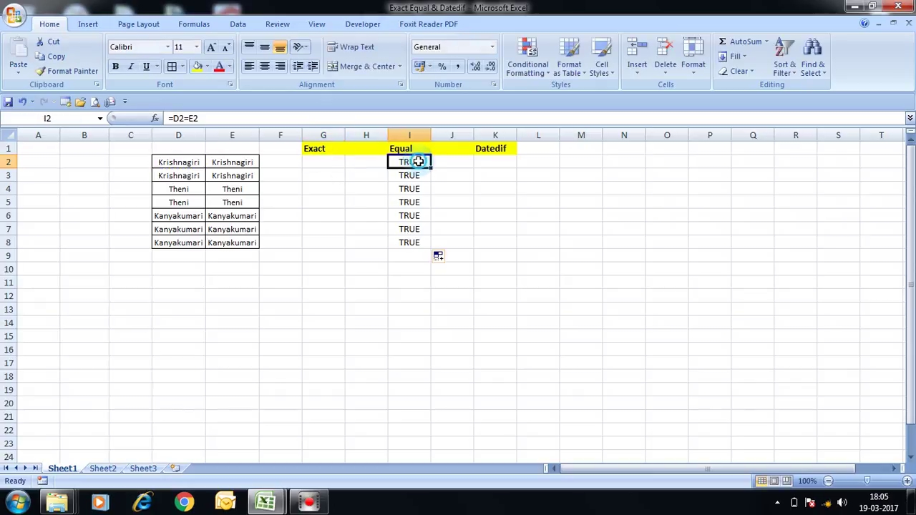
pyautogui.click(175, 161)
pyautogui.click(224, 164)
# Step: Enter =EXACT(D2,E2) in G2 under Exact
pyautogui.click(331, 161)
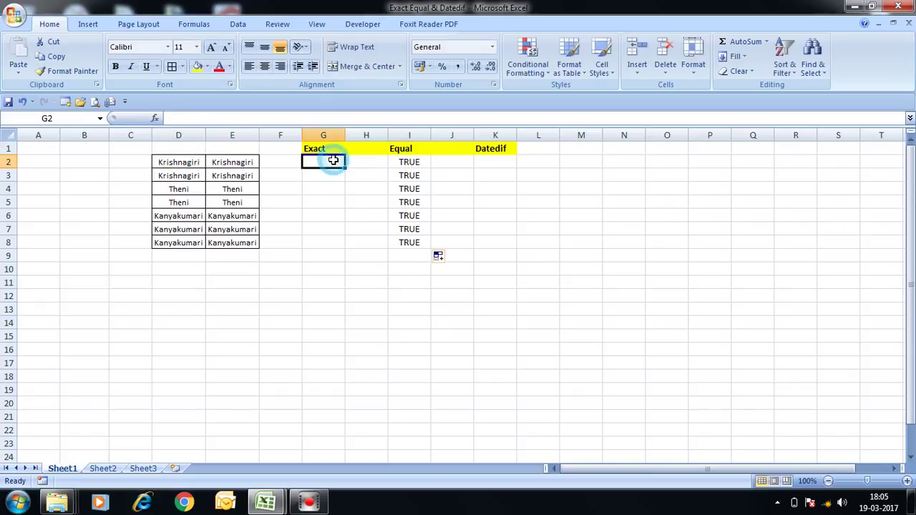
pyautogui.write('=ex')
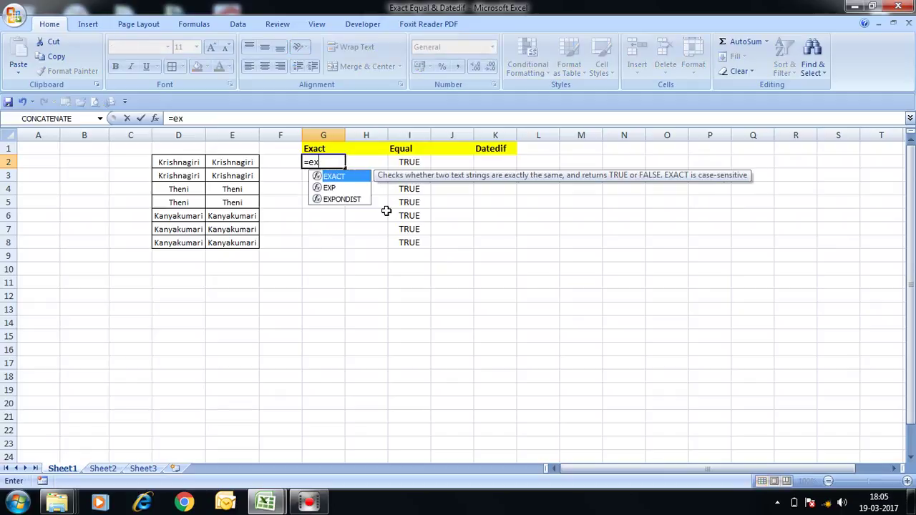
pyautogui.write('a')
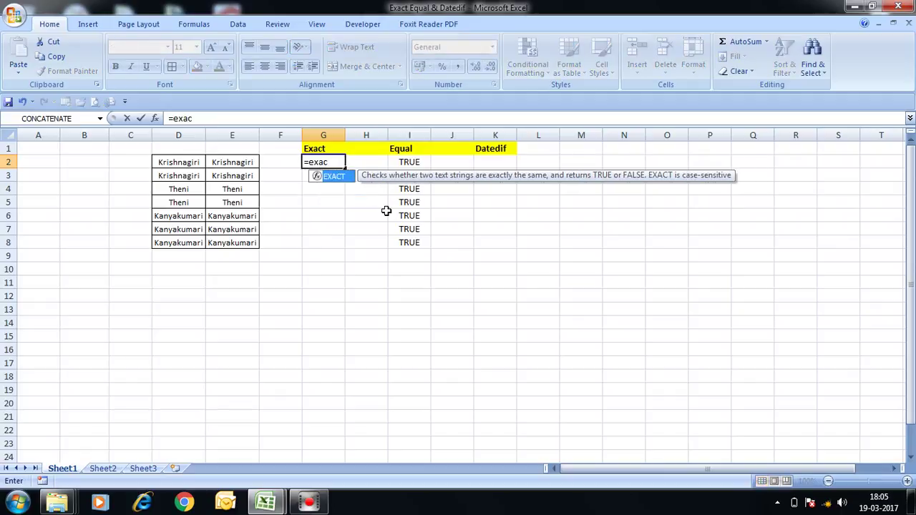
pyautogui.write('c')
pyautogui.press('Tab')
pyautogui.press('Left')
pyautogui.press('Left')
pyautogui.press('Left')
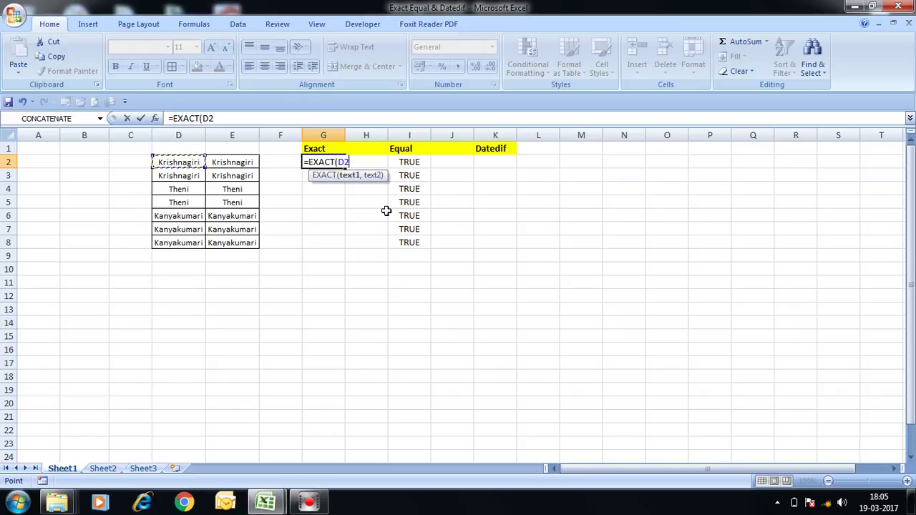
pyautogui.write(',')
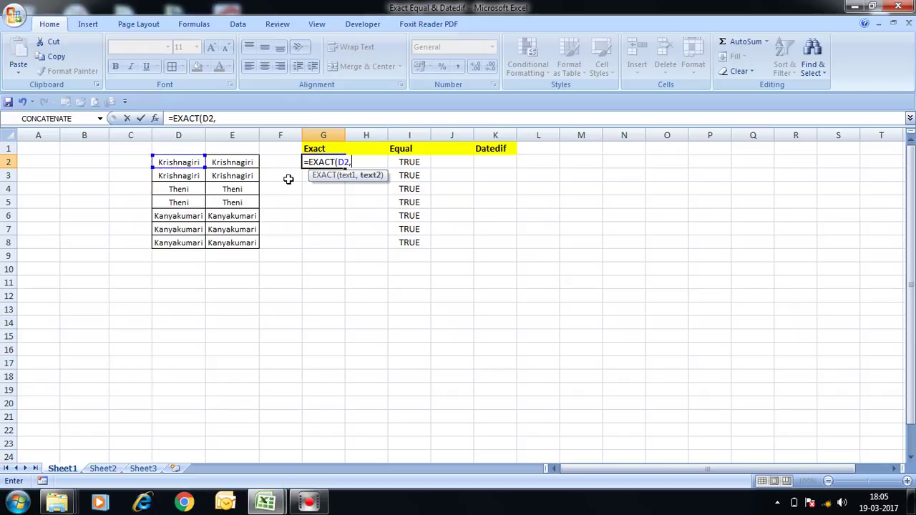
pyautogui.click(238, 163)
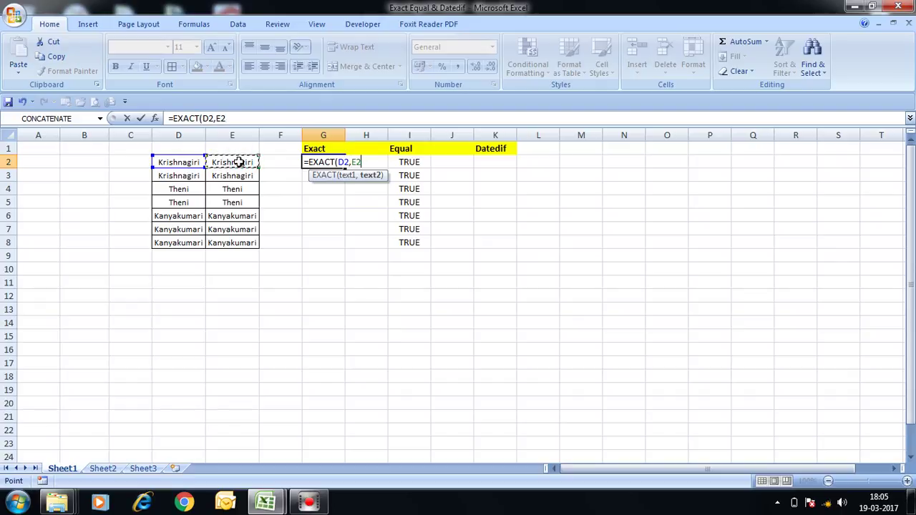
pyautogui.write(')')
pyautogui.press('Return')
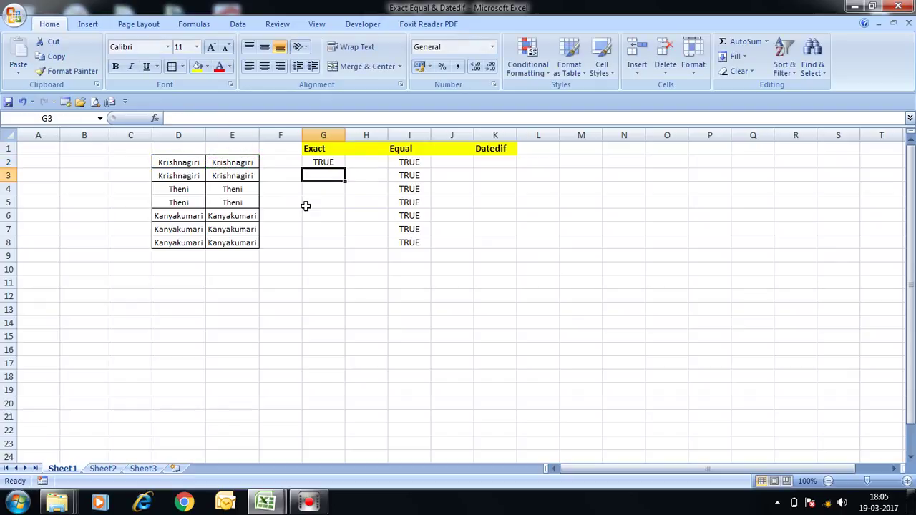
# Step: Fill the EXACT formula down G2:G8 with Ctrl+D
pyautogui.moveTo(323, 159); pyautogui.dragTo(327, 238)
pyautogui.hotkey('ctrl', 'd')
pyautogui.click(327, 296)
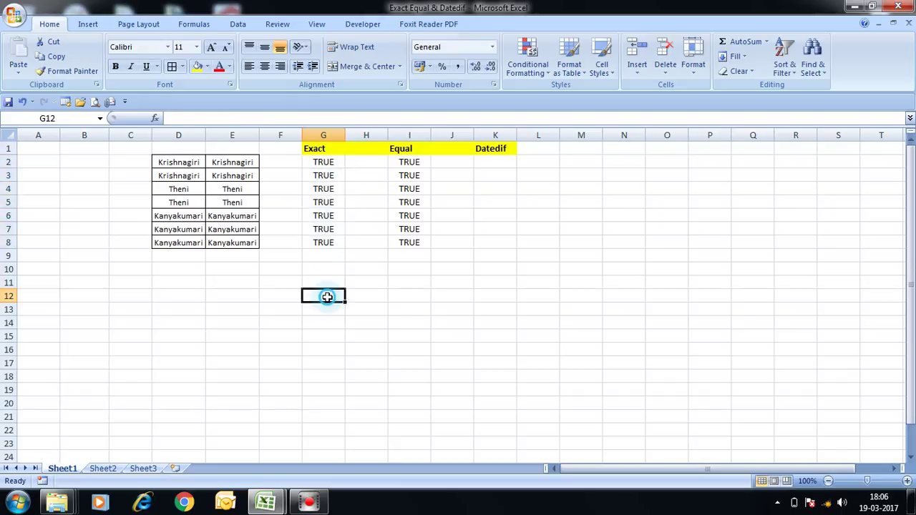
pyautogui.click(179, 161)
pyautogui.click(217, 160)
pyautogui.click(190, 161)
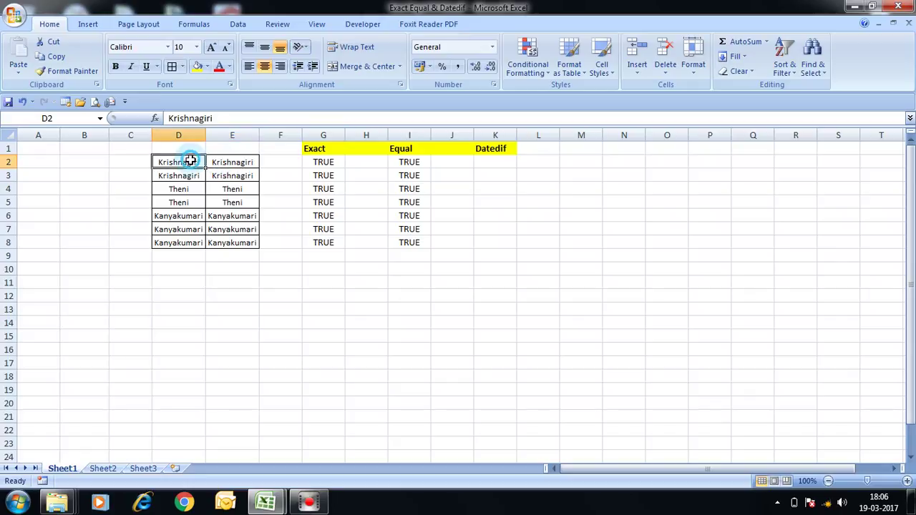
pyautogui.click(312, 158)
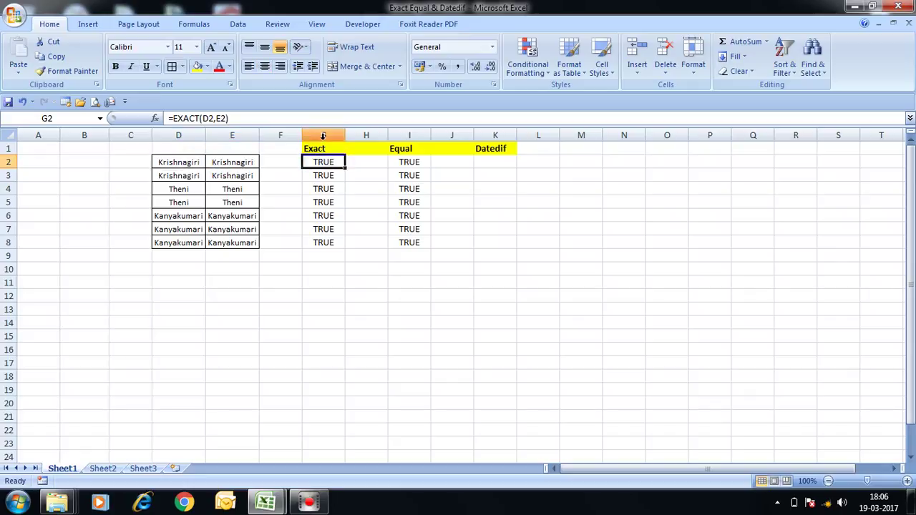
pyautogui.click(323, 136)
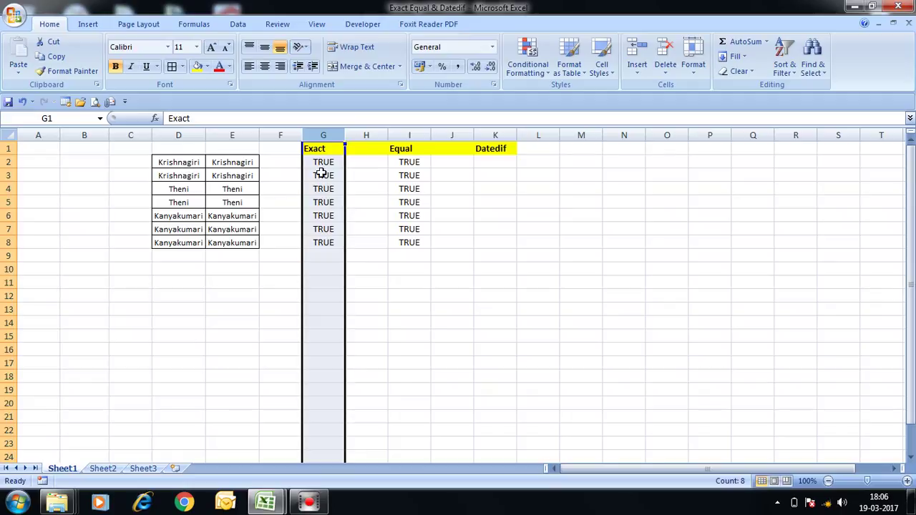
pyautogui.click(354, 170)
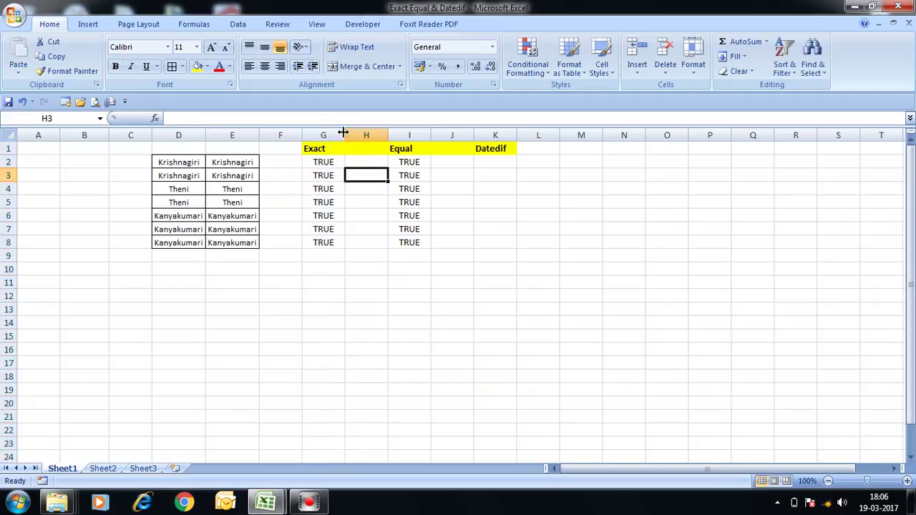
pyautogui.click(327, 164)
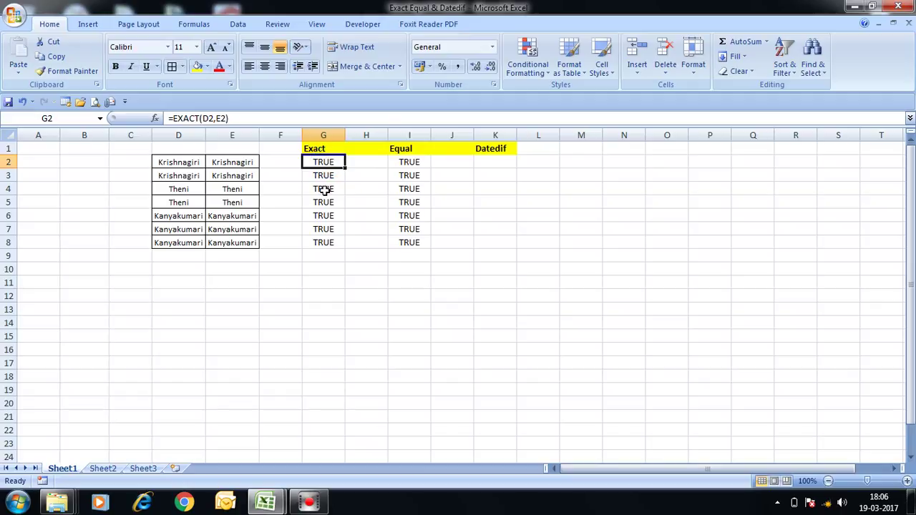
pyautogui.click(415, 163)
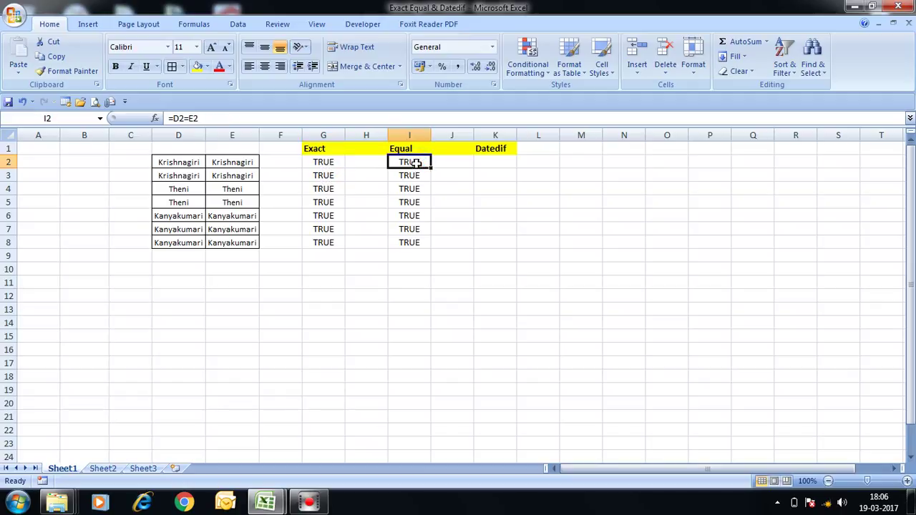
pyautogui.click(409, 201)
pyautogui.click(408, 162)
pyautogui.click(310, 159)
pyautogui.click(360, 162)
pyautogui.click(322, 165)
pyautogui.click(403, 165)
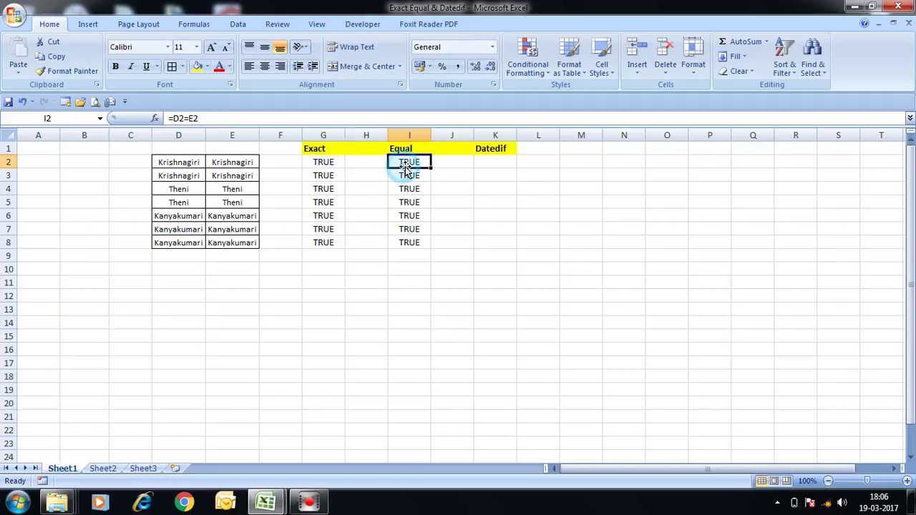
pyautogui.click(323, 165)
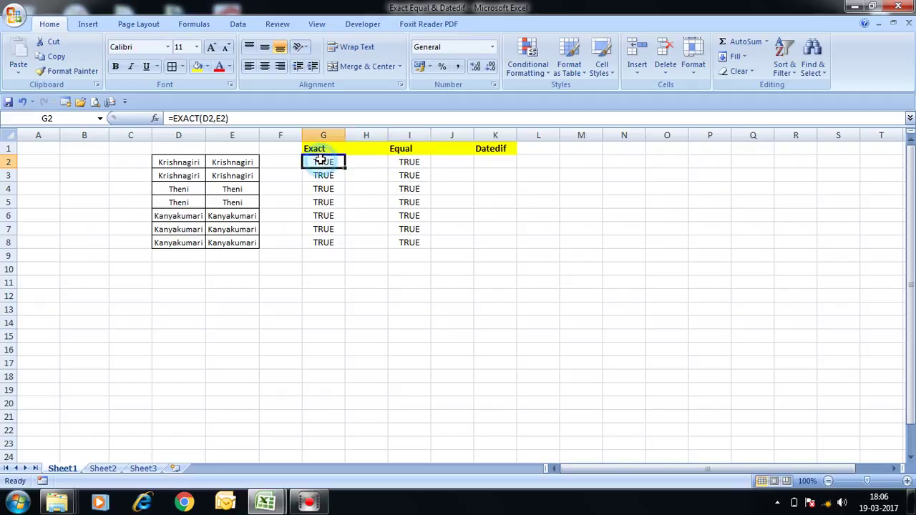
pyautogui.click(406, 162)
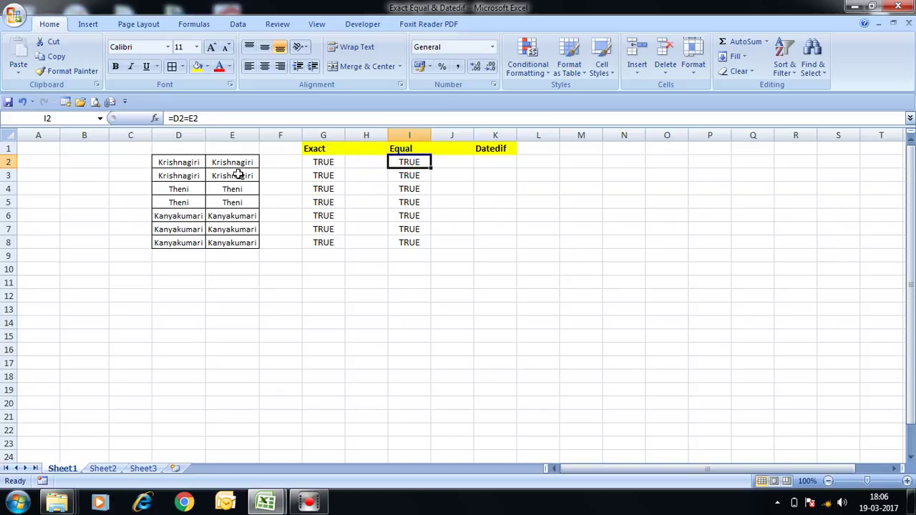
pyautogui.moveTo(166, 164); pyautogui.dragTo(234, 164)
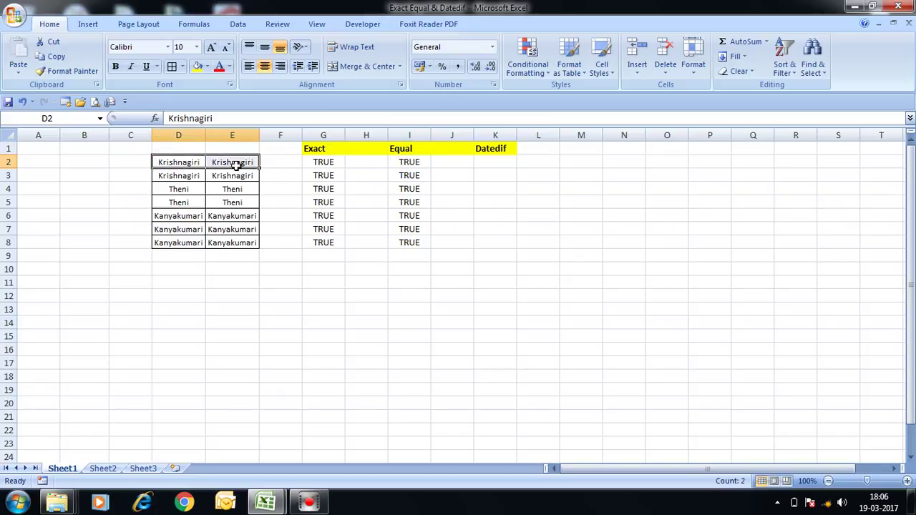
pyautogui.click(243, 189)
pyautogui.doubleClick(251, 162)
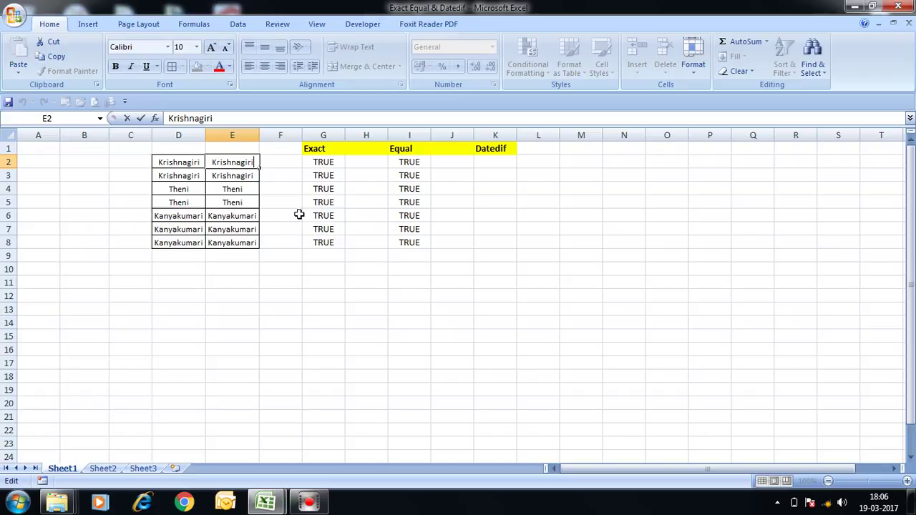
# Step: Change E2's ending to capital RI so it reads KrishnagiRI, and fill it yellow
pyautogui.press('BackSpace')
pyautogui.press('BackSpace')
pyautogui.write('Ri')
pyautogui.press('Return')
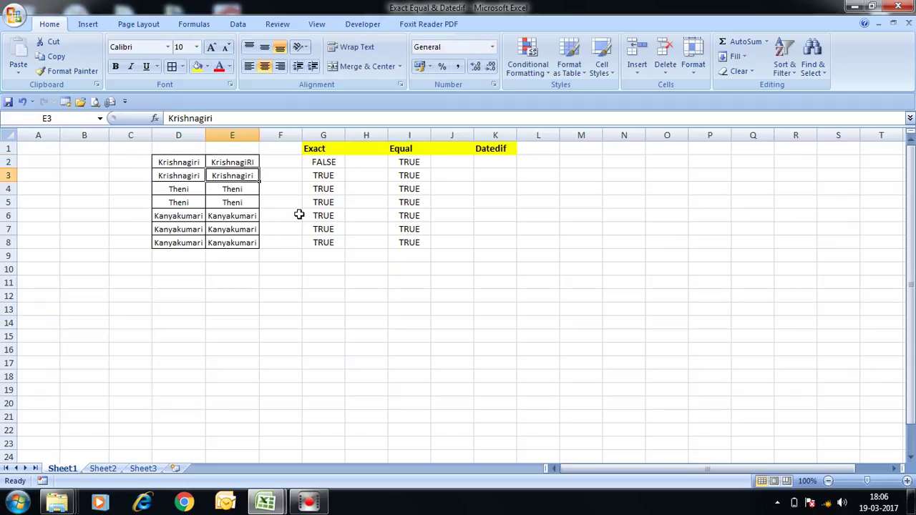
pyautogui.click(245, 162)
pyautogui.click(197, 66)
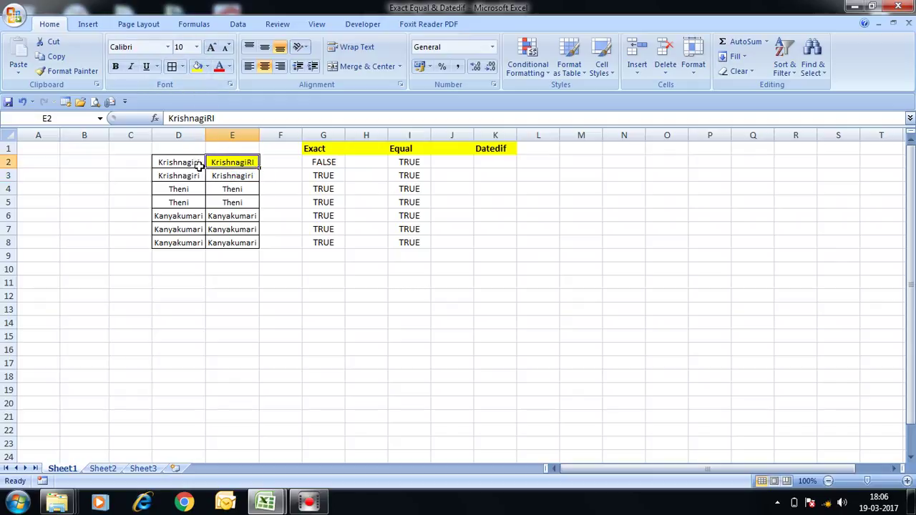
pyautogui.click(236, 176)
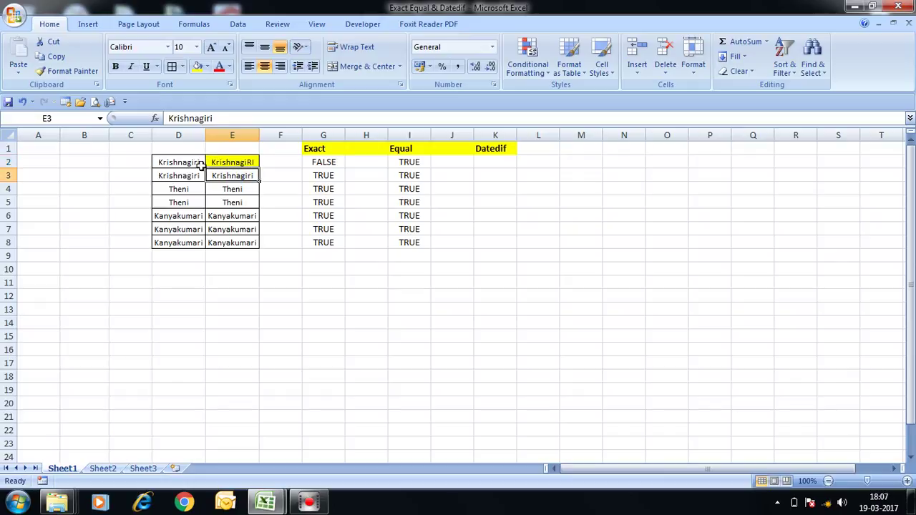
pyautogui.click(200, 164)
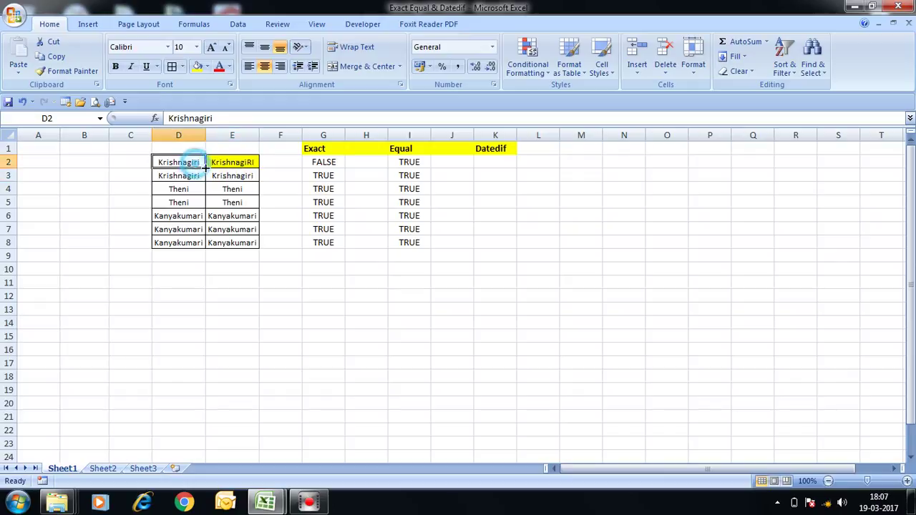
pyautogui.click(405, 163)
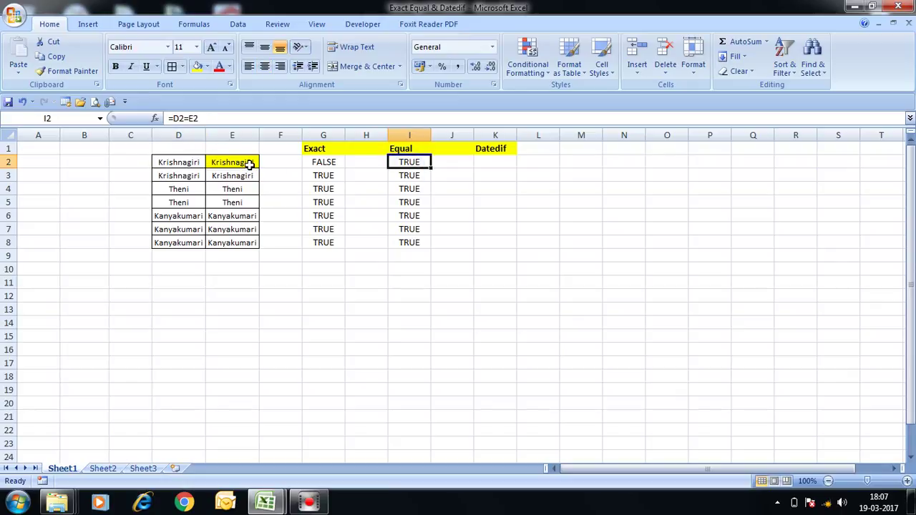
pyautogui.moveTo(191, 164); pyautogui.dragTo(252, 163)
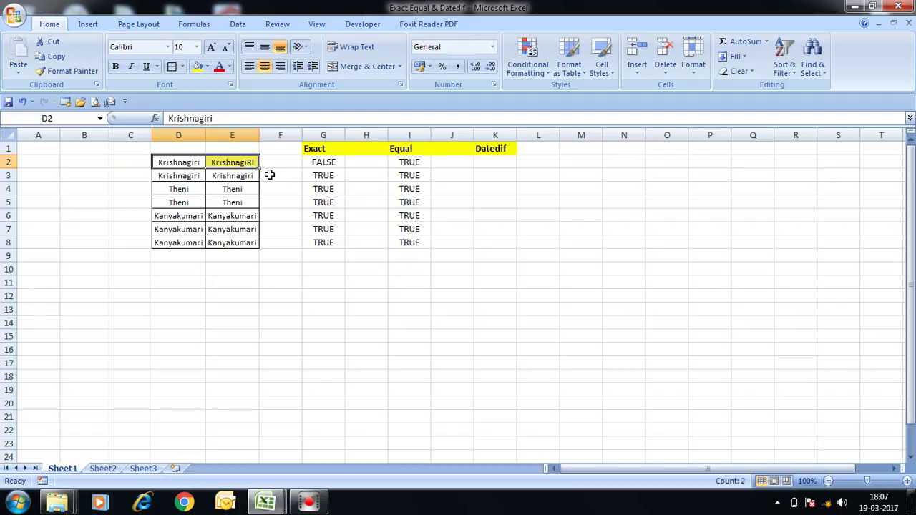
pyautogui.click(252, 176)
pyautogui.moveTo(190, 160); pyautogui.dragTo(255, 160)
pyautogui.click(394, 166)
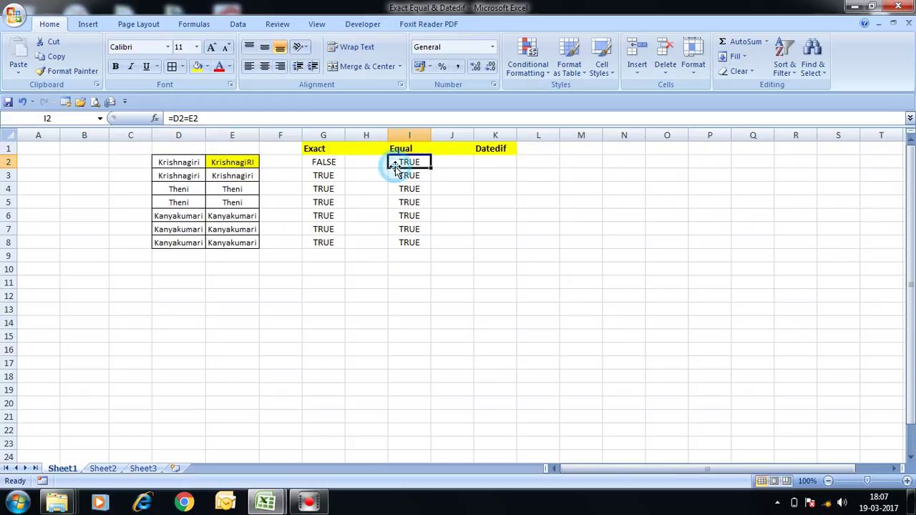
pyautogui.click(333, 163)
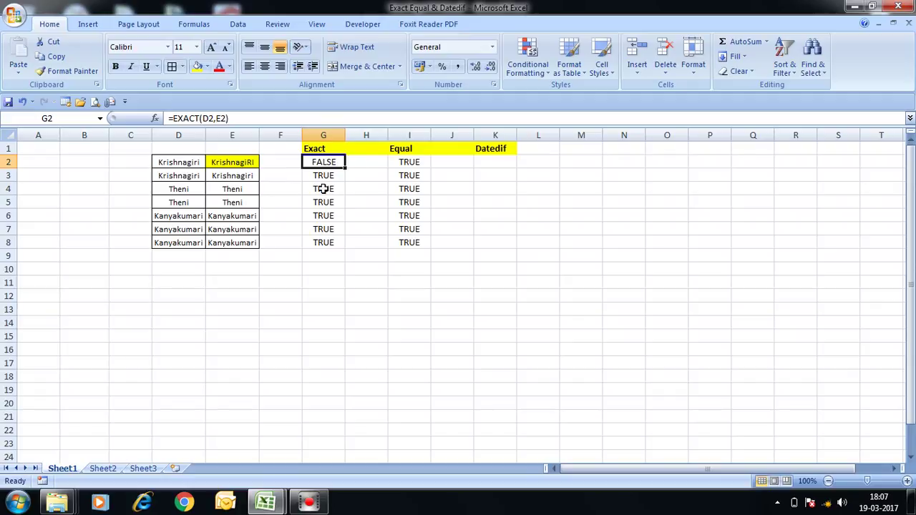
pyautogui.click(324, 188)
pyautogui.doubleClick(243, 202)
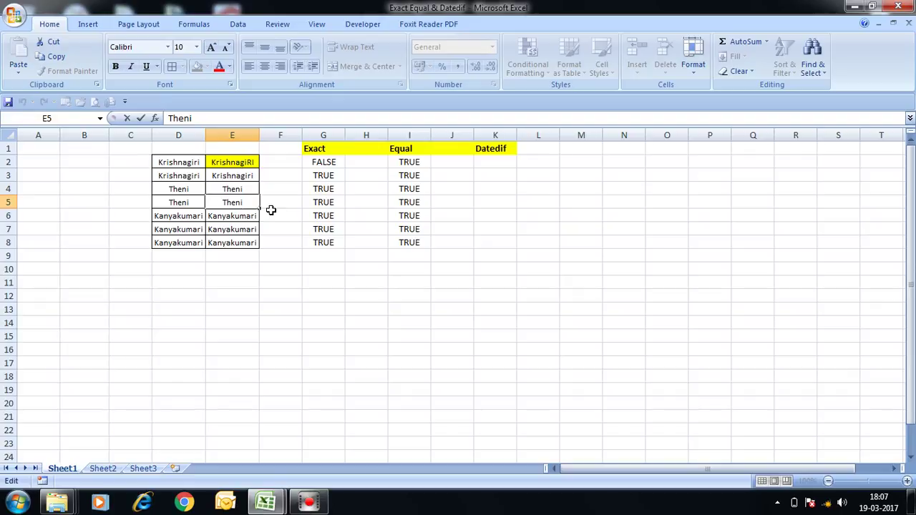
# Step: Change E5 to lowercase 'theni' and give it a yellow fill
pyautogui.press('Delete')
pyautogui.write('t')
pyautogui.press('Return')
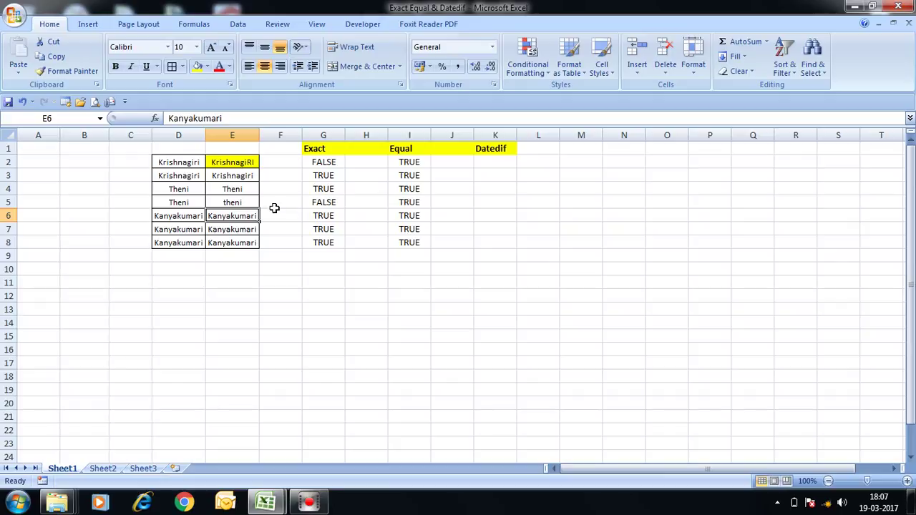
pyautogui.click(233, 201)
pyautogui.click(197, 67)
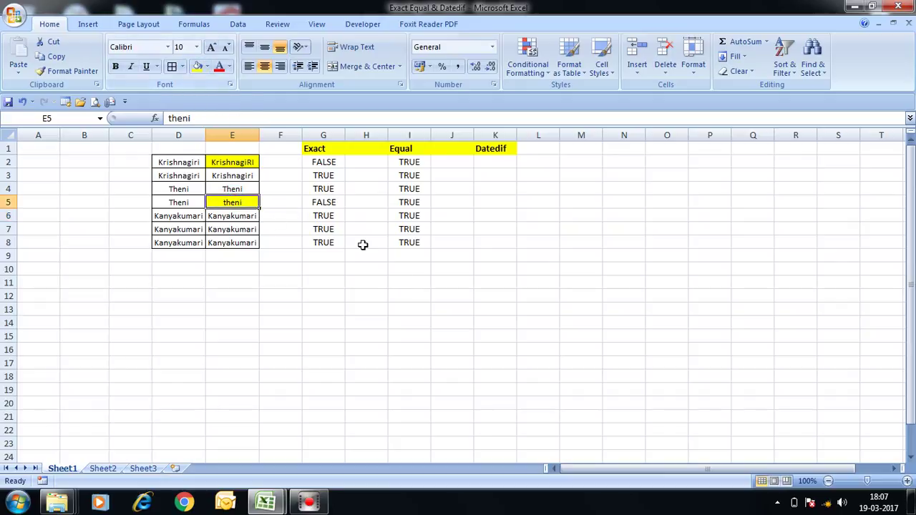
# Step: Compare the EXACT and =D2=E2 results for rows 2 and 5
pyautogui.click(321, 202)
pyautogui.click(323, 163)
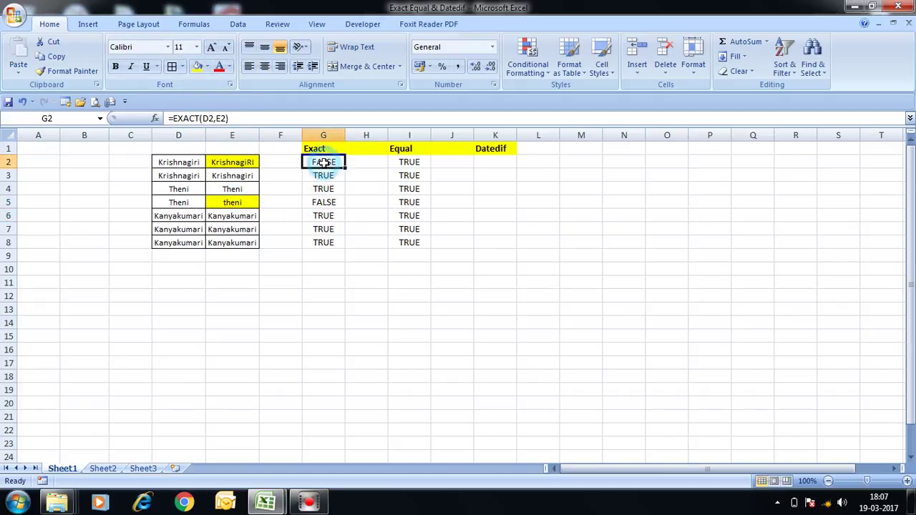
pyautogui.click(323, 202)
pyautogui.click(322, 163)
pyautogui.click(324, 202)
pyautogui.click(409, 163)
pyautogui.click(409, 203)
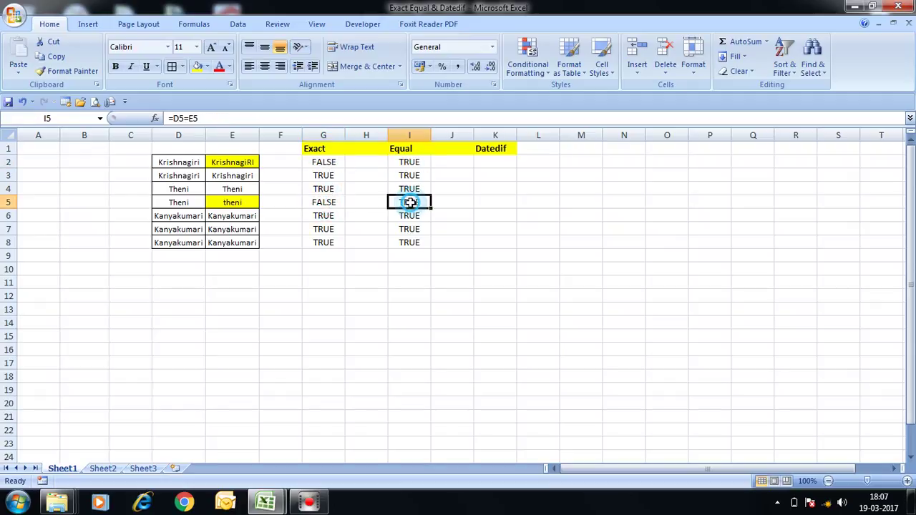
pyautogui.click(323, 202)
pyautogui.click(323, 162)
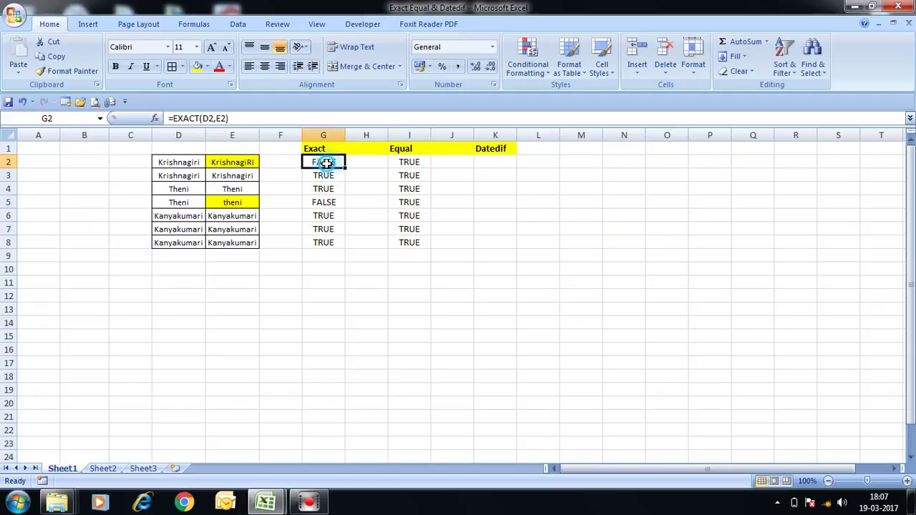
pyautogui.click(414, 163)
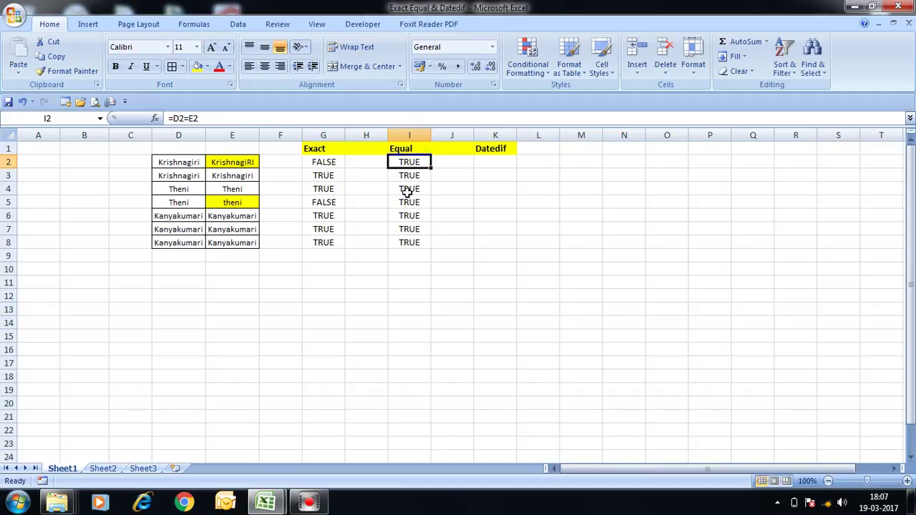
pyautogui.click(409, 215)
pyautogui.click(415, 243)
pyautogui.doubleClick(409, 163)
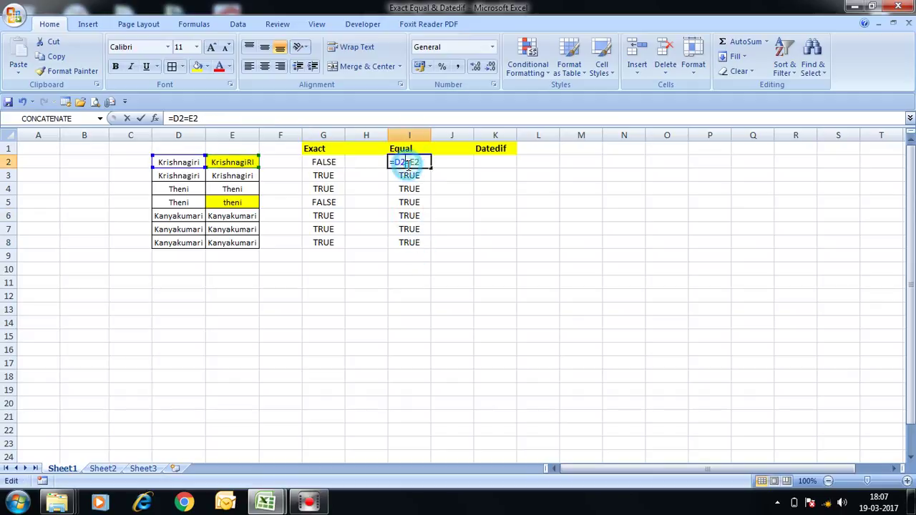
pyautogui.press('Return')
pyautogui.click(407, 162)
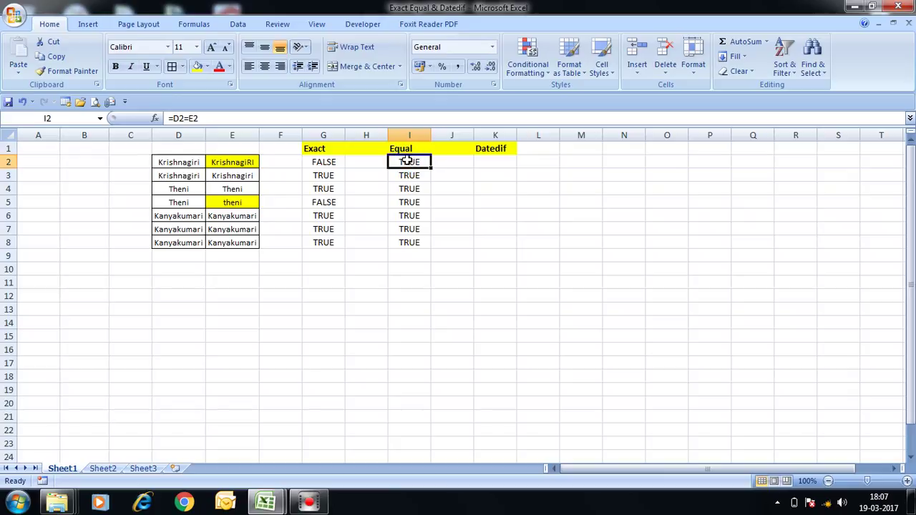
# Step: Compare the D2 and E2 texts with G2's FALSE, then open the Fill Color choices for G2
pyautogui.click(175, 163)
pyautogui.click(218, 162)
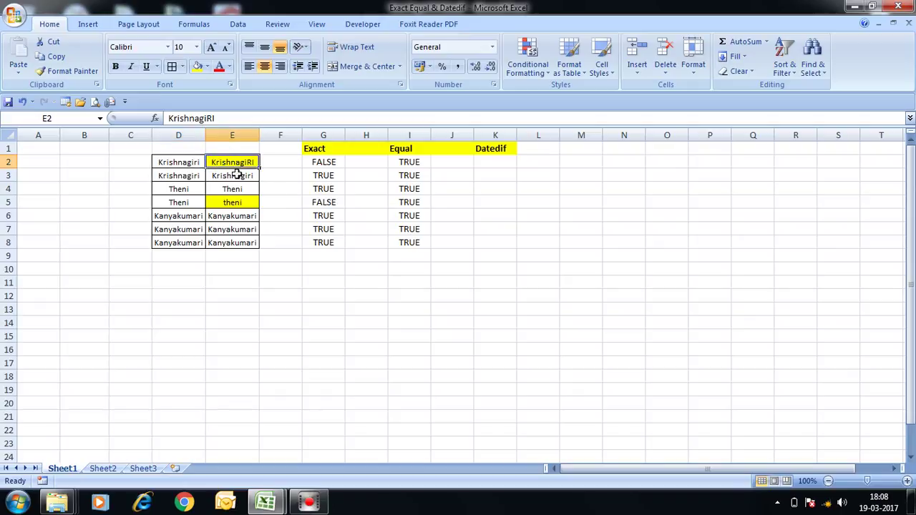
pyautogui.click(414, 164)
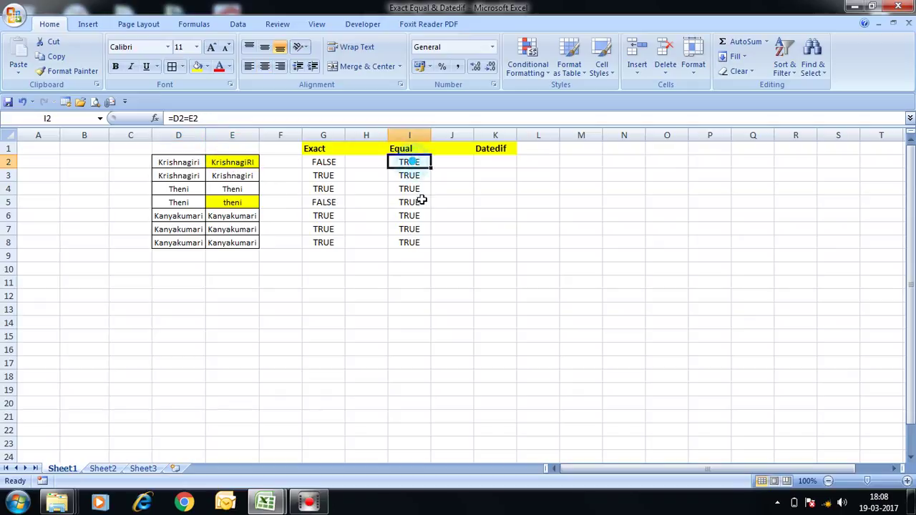
pyautogui.click(330, 162)
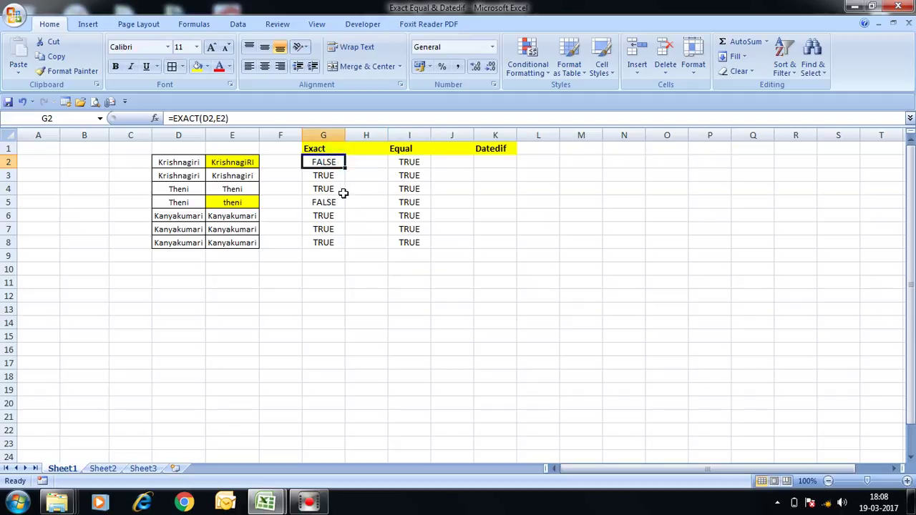
pyautogui.click(180, 162)
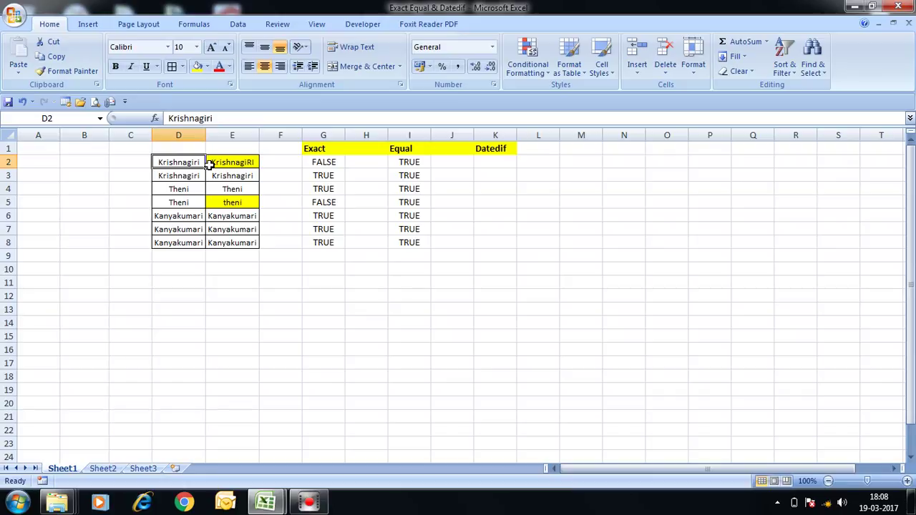
pyautogui.click(235, 163)
pyautogui.click(334, 163)
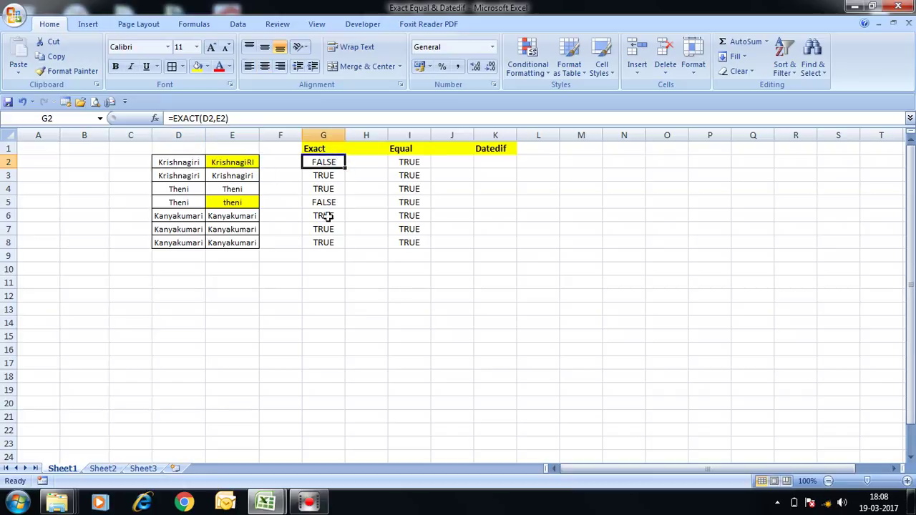
pyautogui.click(206, 67)
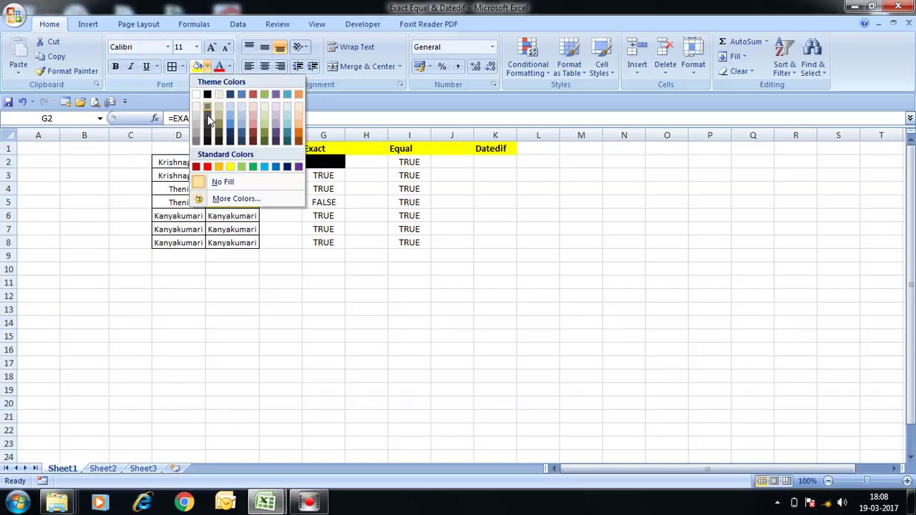
# Step: Give the FALSE results in G2 and G5 a green fill, checking them against E2 and E5
pyautogui.click(242, 167)
pyautogui.click(320, 202)
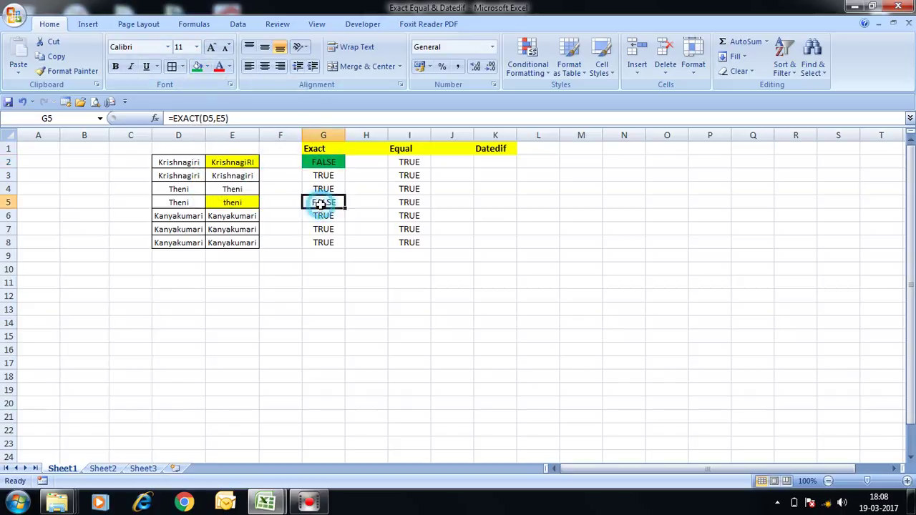
pyautogui.click(196, 66)
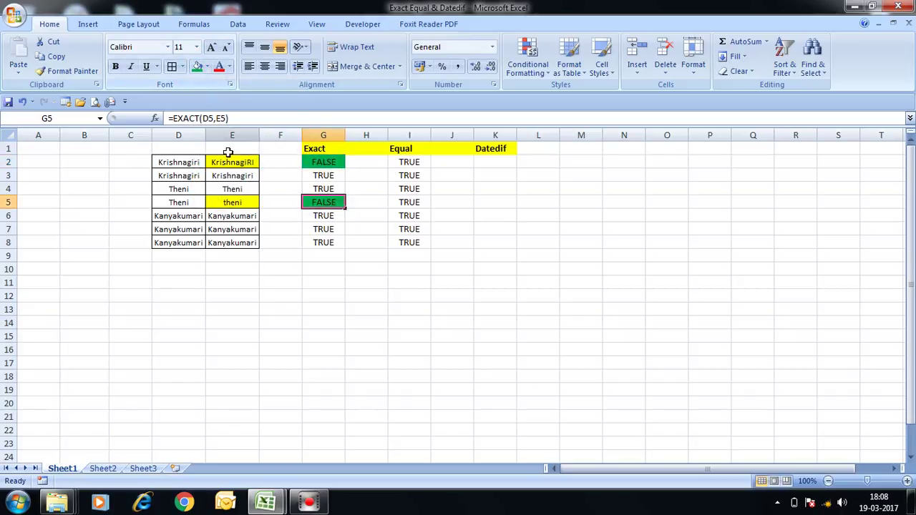
pyautogui.click(226, 205)
pyautogui.click(229, 161)
pyautogui.click(231, 202)
pyautogui.click(322, 205)
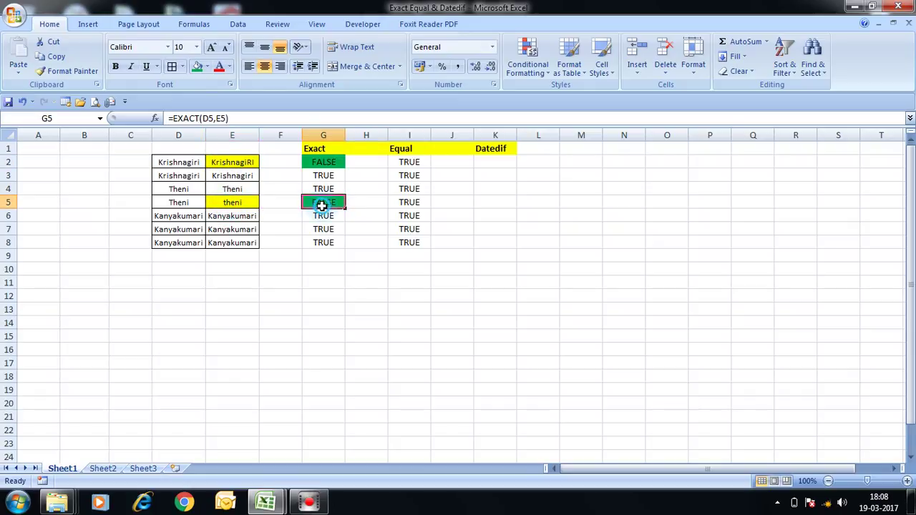
pyautogui.moveTo(415, 164); pyautogui.dragTo(343, 241)
pyautogui.click(369, 268)
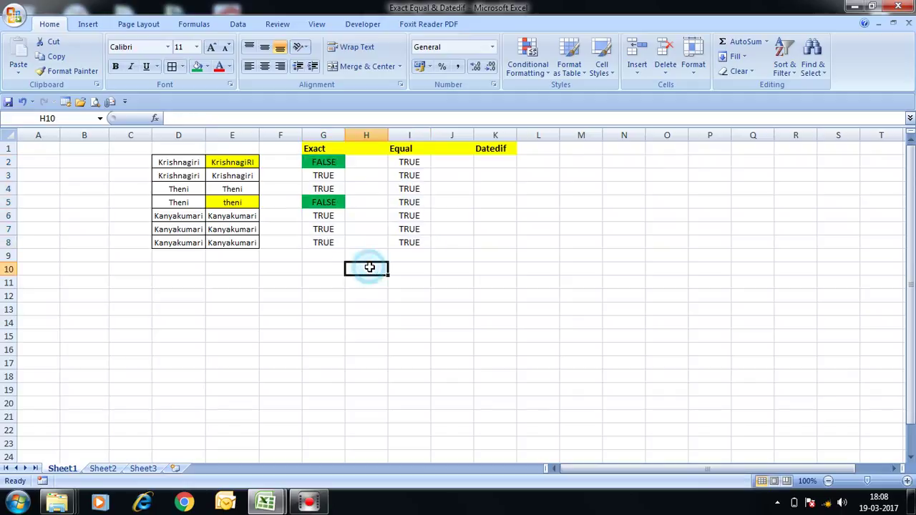
pyautogui.click(491, 164)
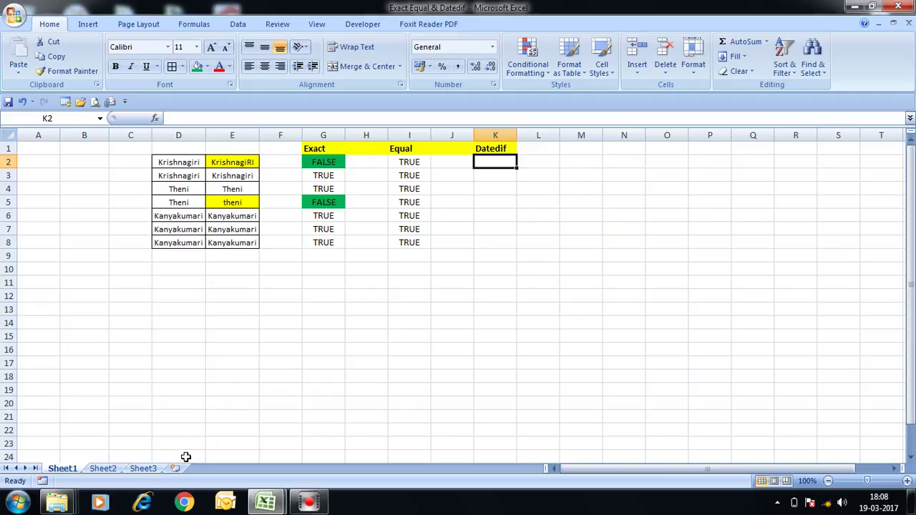
# Step: Insert today's date, 19-03-2017, into N2 and M2 with Ctrl+;
pyautogui.click(628, 177)
pyautogui.click(616, 160)
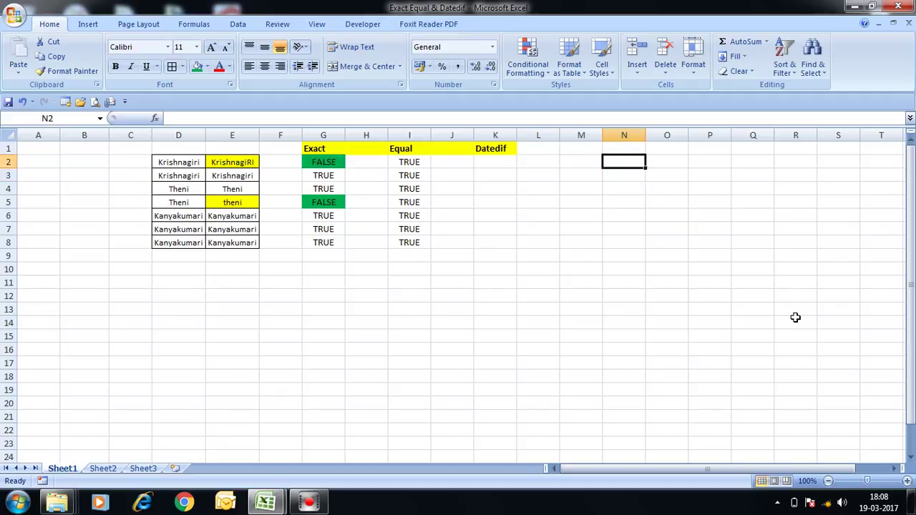
pyautogui.hotkey('ctrl', ';')
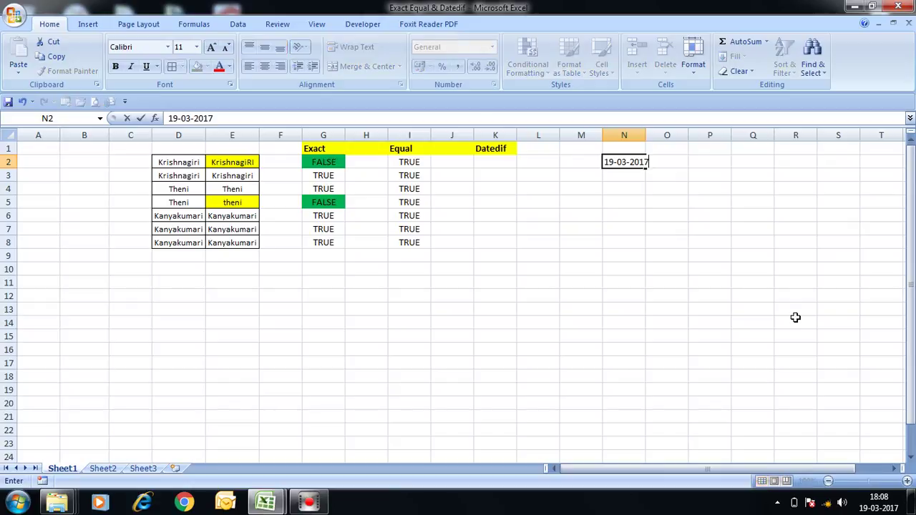
pyautogui.press('Return')
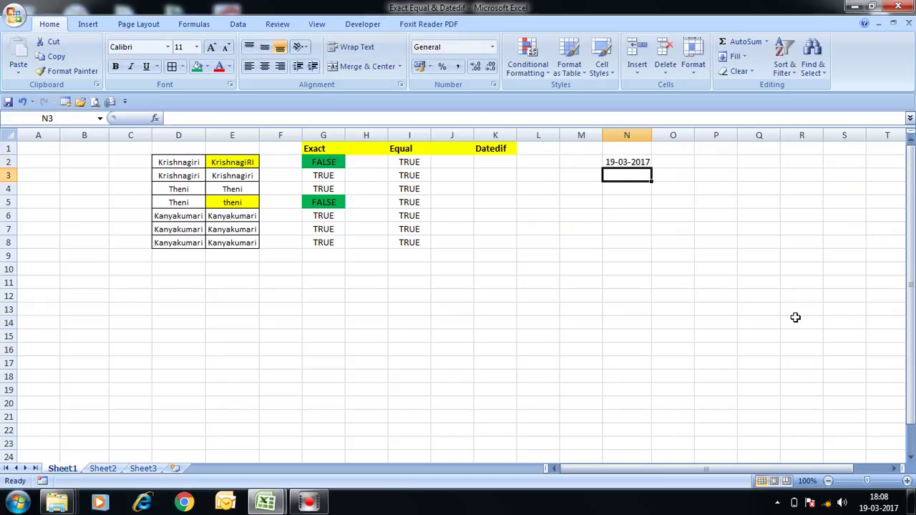
pyautogui.click(584, 161)
pyautogui.hotkey('ctrl', ';')
pyautogui.press('Return')
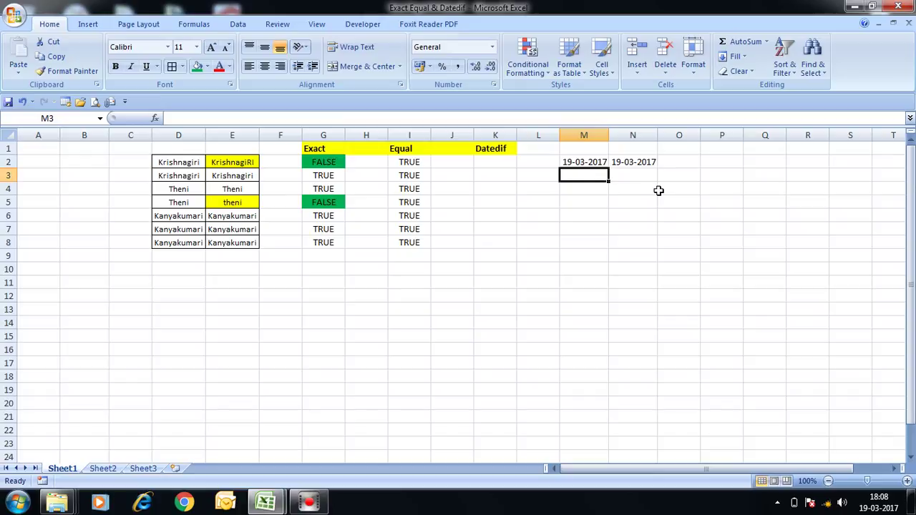
# Step: Edit M2's start date to 10-03-1980 and check both dates
pyautogui.doubleClick(593, 160)
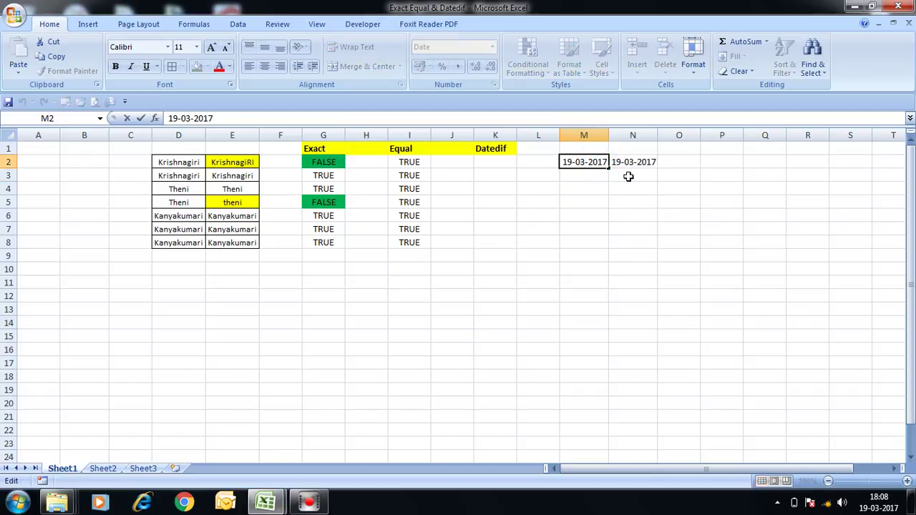
pyautogui.press('BackSpace')
pyautogui.press('BackSpace')
pyautogui.press('BackSpace')
pyautogui.press('BackSpace')
pyautogui.write('1980')
pyautogui.press('BackSpace')
pyautogui.write('0')
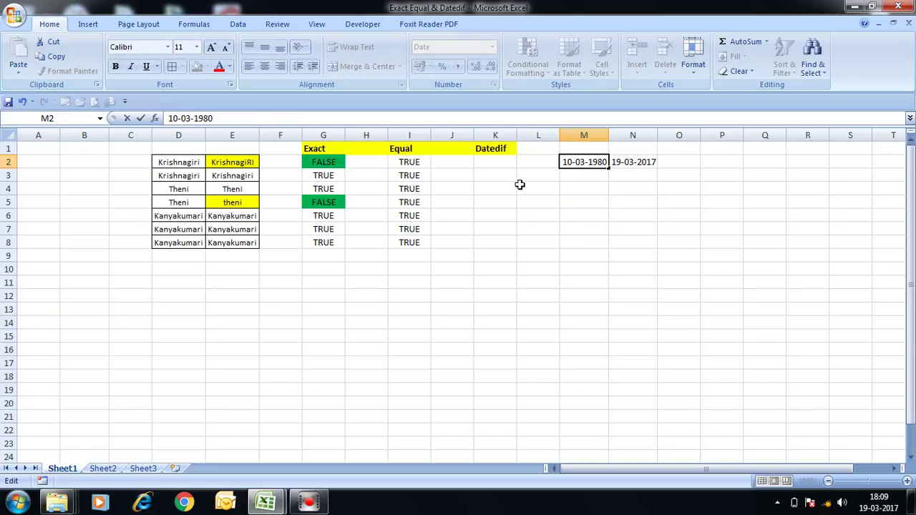
pyautogui.click(598, 188)
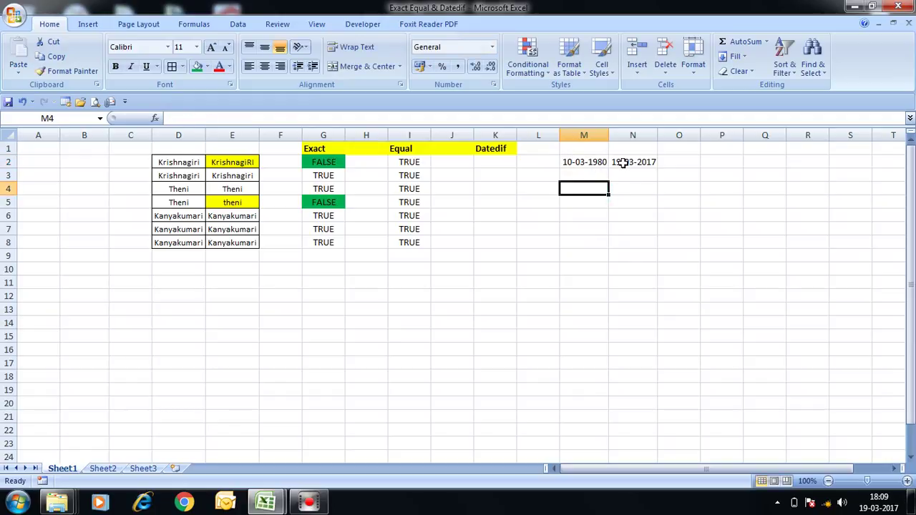
pyautogui.click(619, 163)
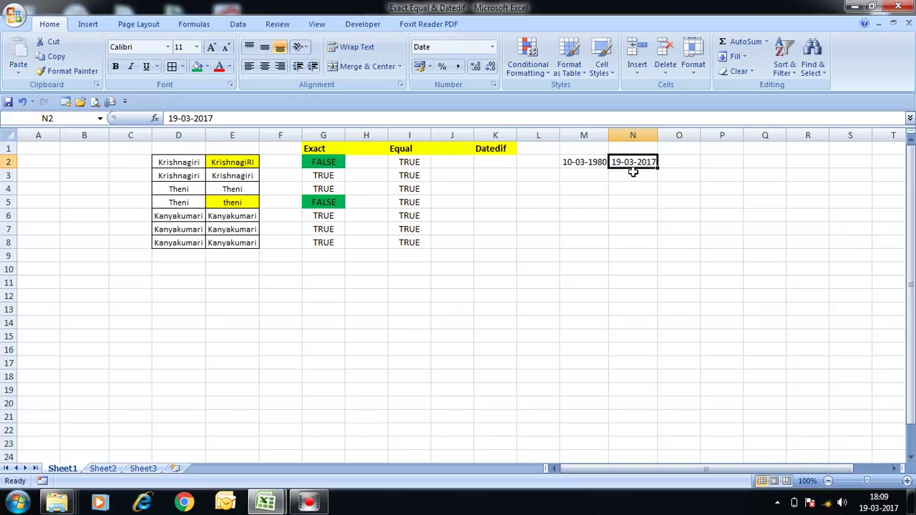
pyautogui.click(638, 176)
pyautogui.click(594, 178)
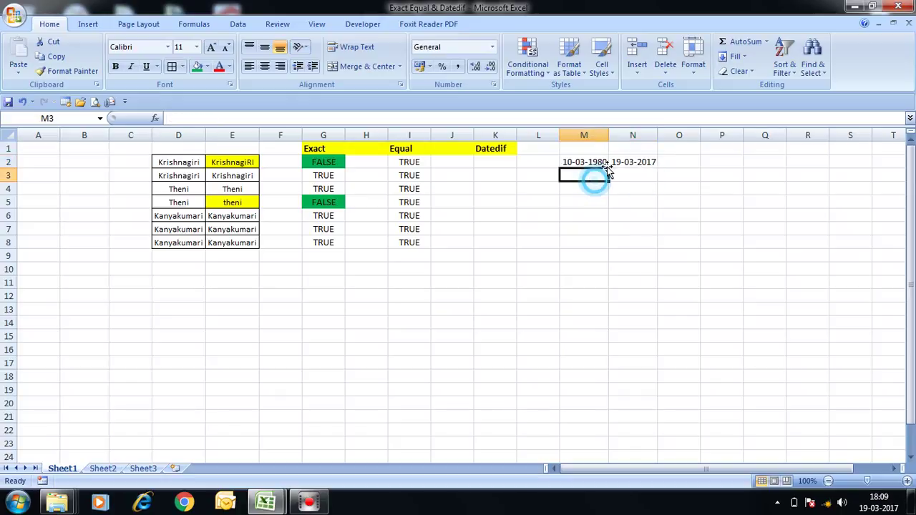
pyautogui.click(627, 161)
pyautogui.click(594, 175)
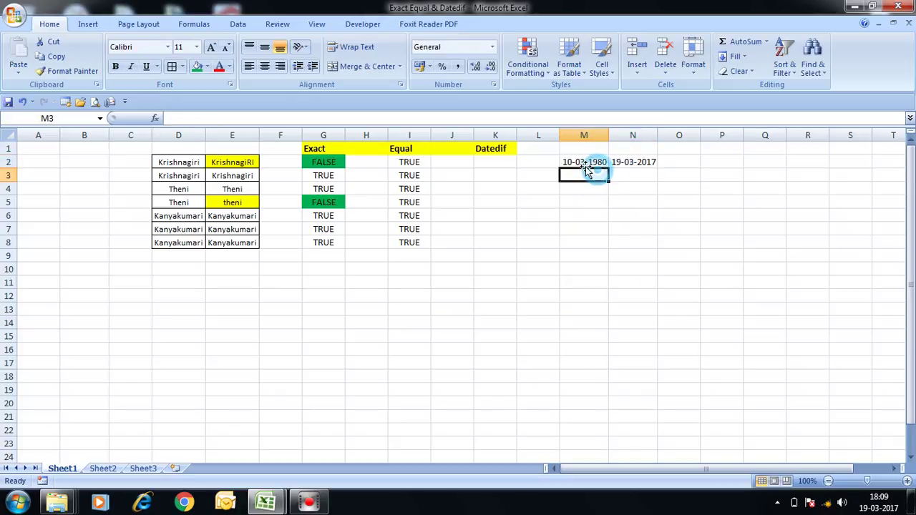
pyautogui.click(526, 164)
pyautogui.click(509, 169)
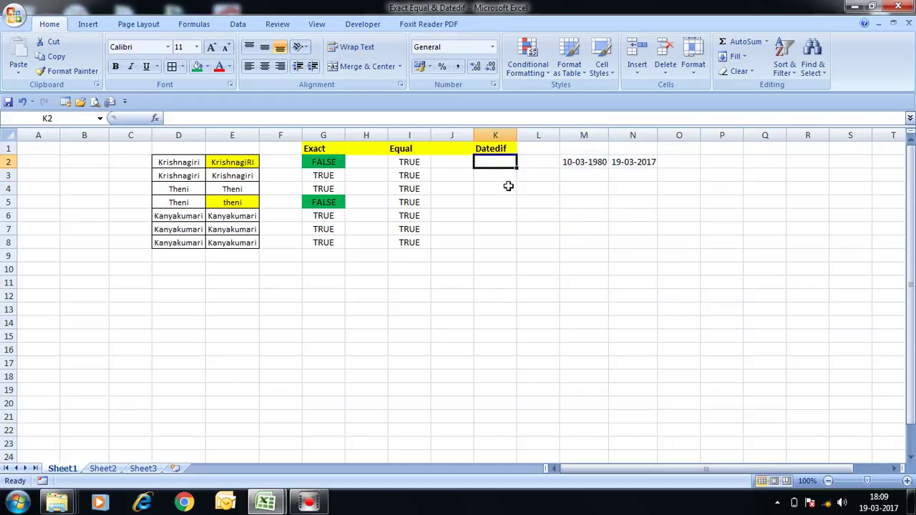
# Step: Enter =DATEDIF(M2,N2,"D") in K2, returning 13523 days
pyautogui.moveTo(505, 188)
pyautogui.mouseDown()
pyautogui.moveTo(497, 169)
pyautogui.moveTo(496, 180)
pyautogui.mouseUp()
pyautogui.click(510, 166)
pyautogui.click(496, 164)
pyautogui.write('=')
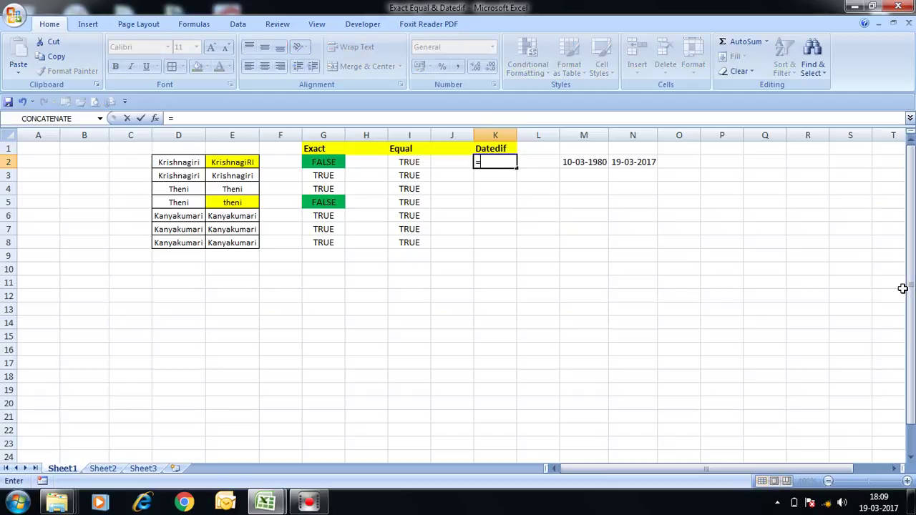
pyautogui.write('d')
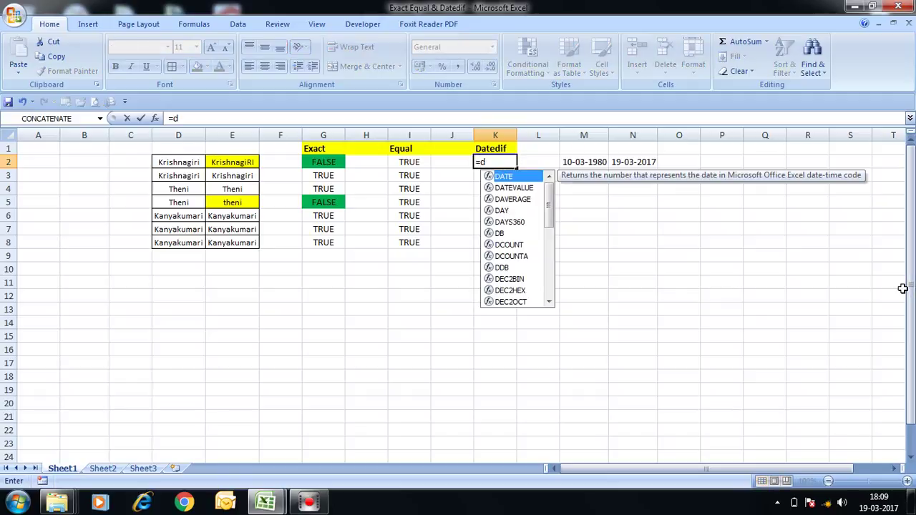
pyautogui.write('ated')
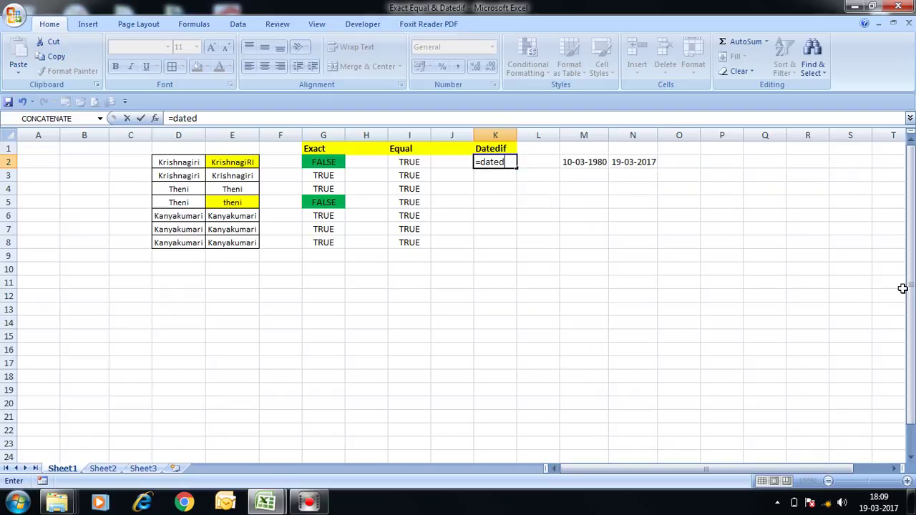
pyautogui.write('if(')
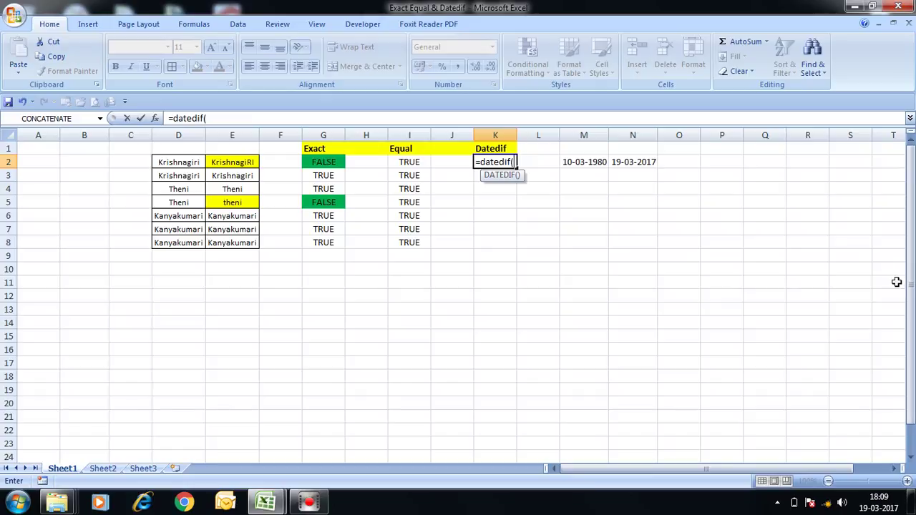
pyautogui.click(582, 162)
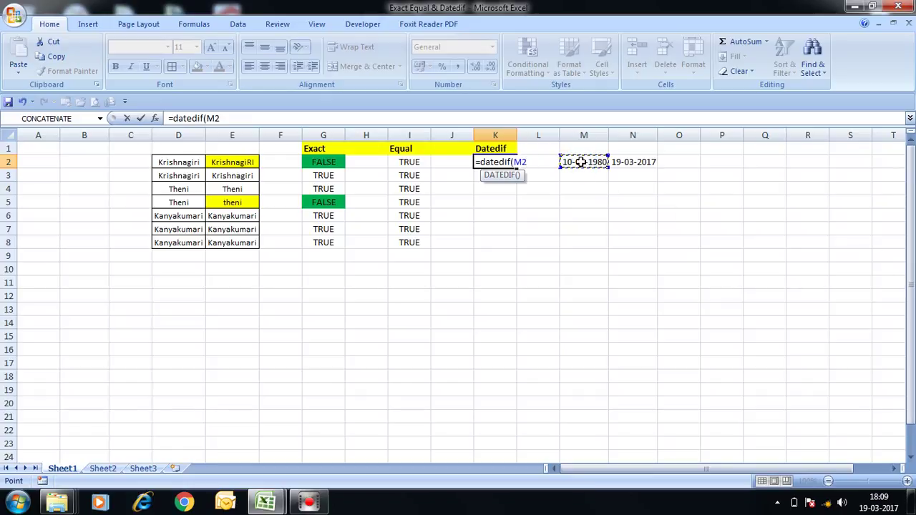
pyautogui.write(',')
pyautogui.click(640, 162)
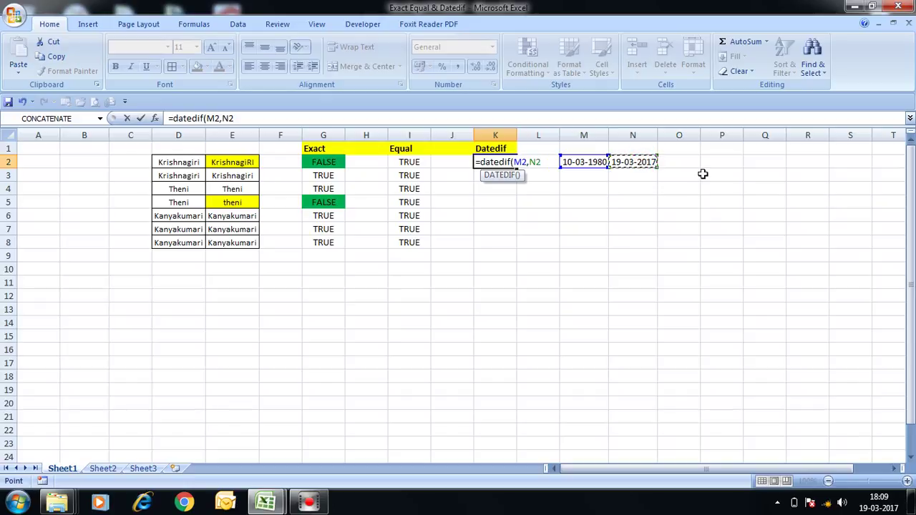
pyautogui.write(',"D')
pyautogui.write(')')
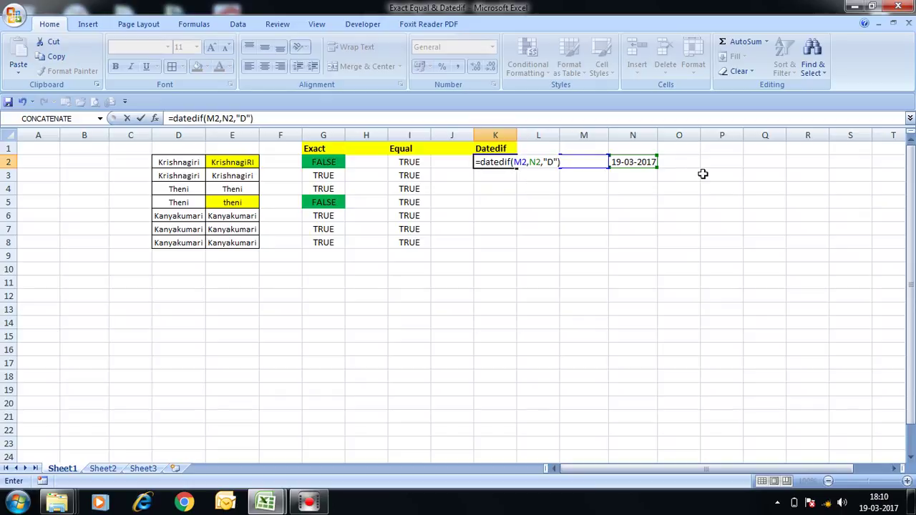
pyautogui.press('Return')
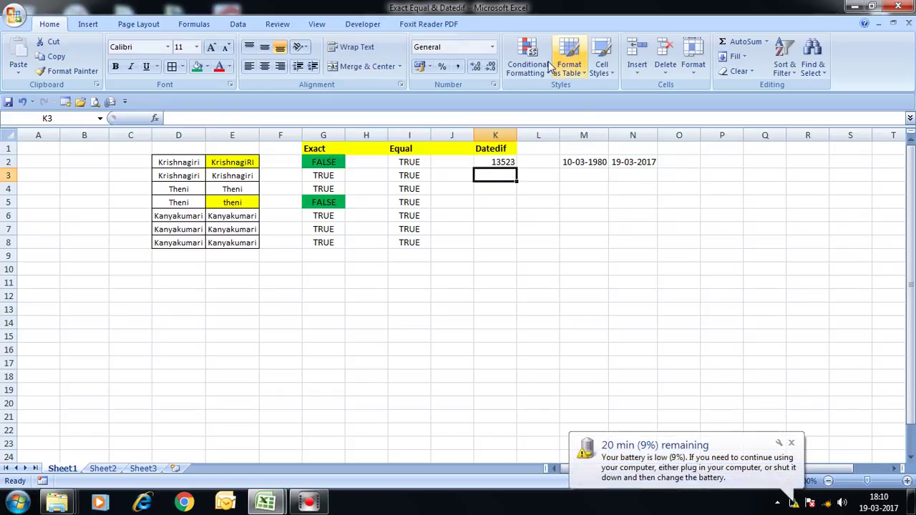
# Step: Narrow column K slightly and review K2's DATEDIF formula against the dates in M2 and N2
pyautogui.moveTo(515, 134); pyautogui.dragTo(508, 134)
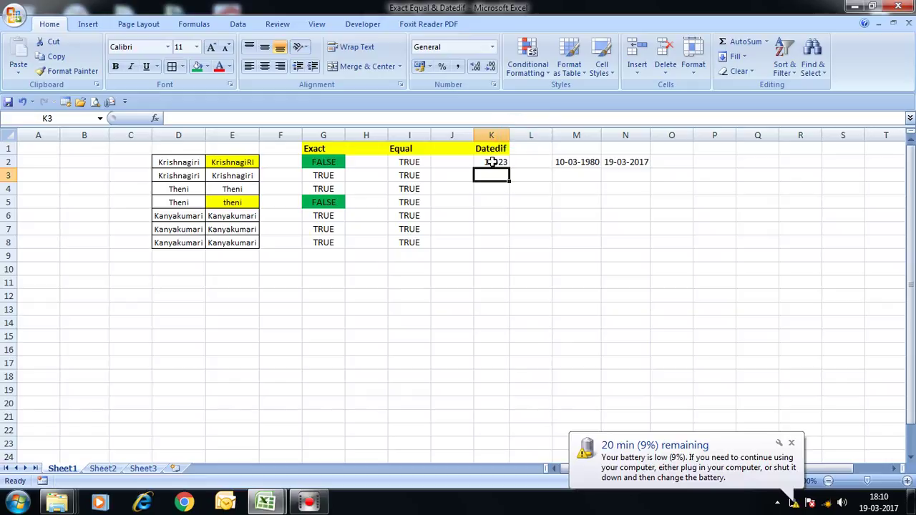
pyautogui.click(492, 162)
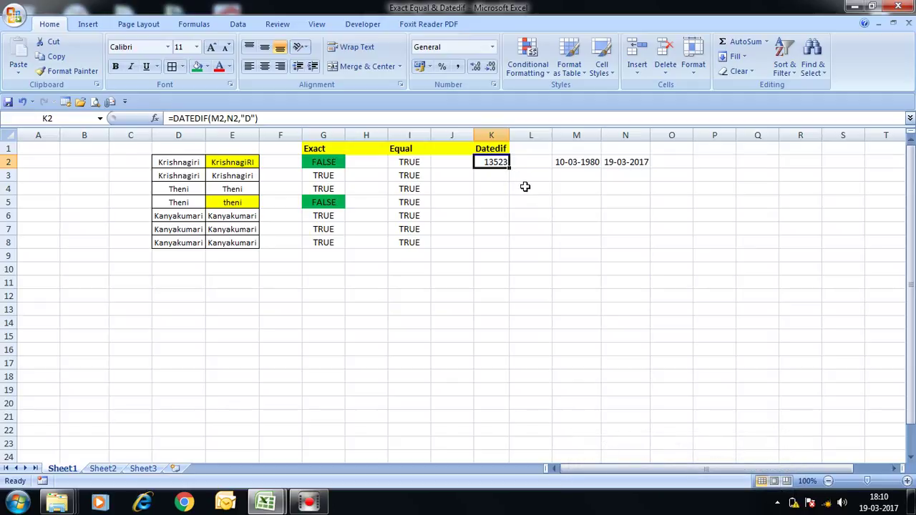
pyautogui.click(575, 163)
pyautogui.click(637, 166)
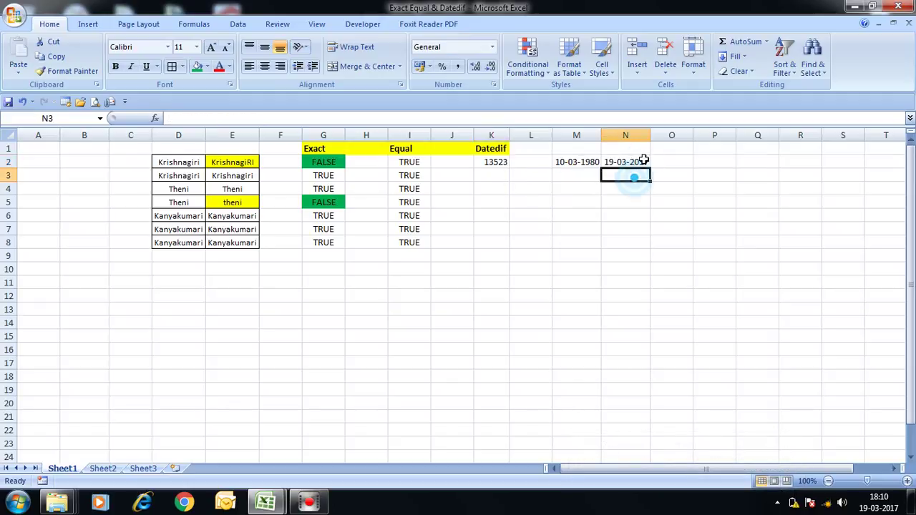
pyautogui.moveTo(628, 163); pyautogui.dragTo(573, 161)
pyautogui.click(500, 162)
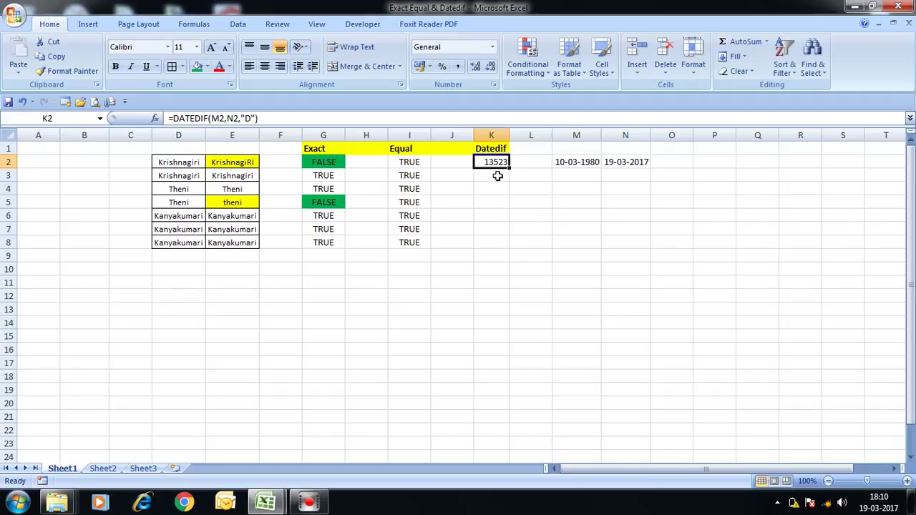
pyautogui.click(503, 183)
pyautogui.click(498, 163)
pyautogui.click(499, 176)
pyautogui.click(495, 162)
# Step: Change K2's DATEDIF unit from "D" to "M", giving 444 months
pyautogui.doubleClick(501, 163)
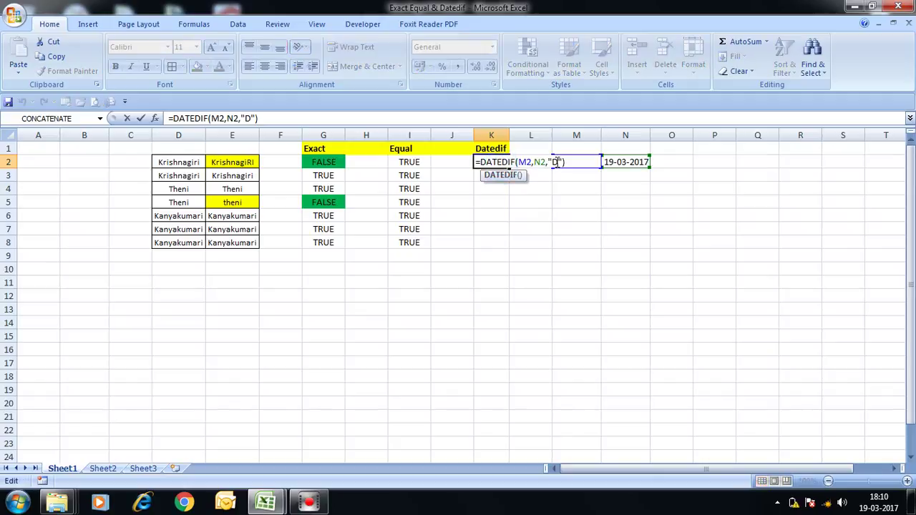
pyautogui.press('BackSpace')
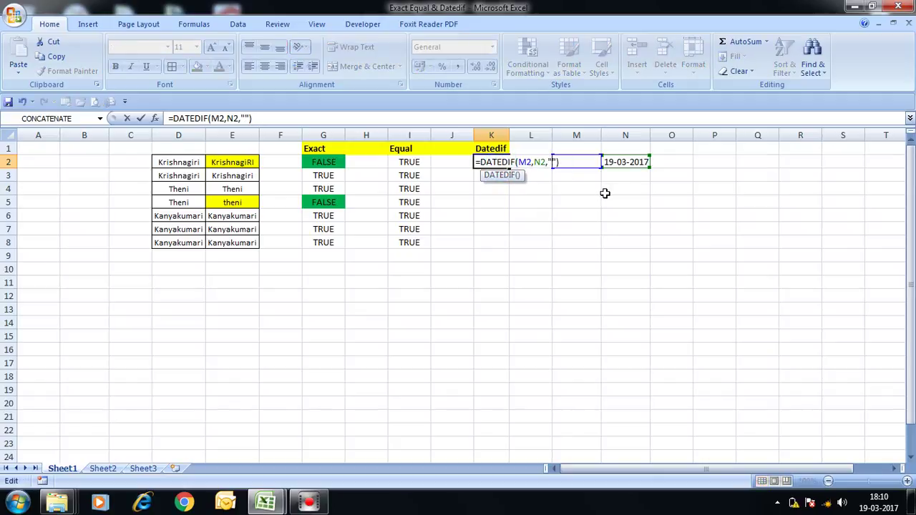
pyautogui.write('M')
pyautogui.press('Return')
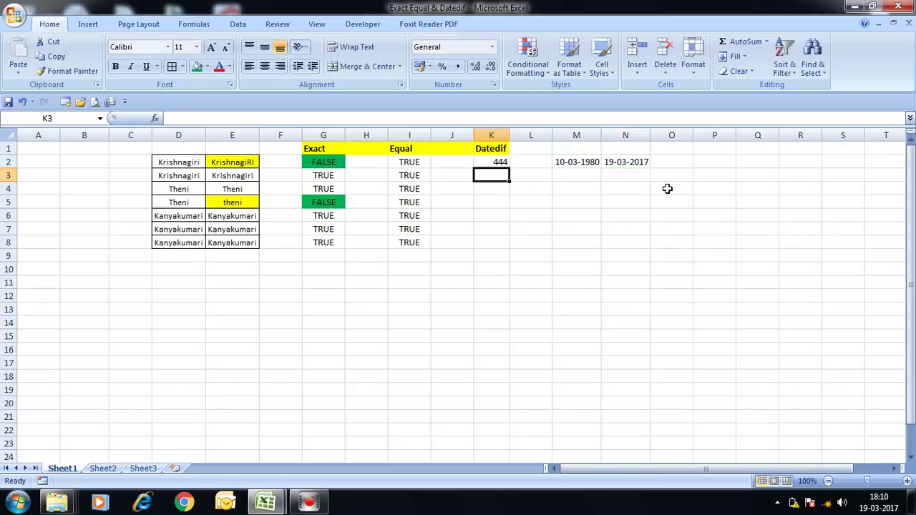
# Step: Review K2's months formula alongside the dates in M2 and N2
pyautogui.click(565, 212)
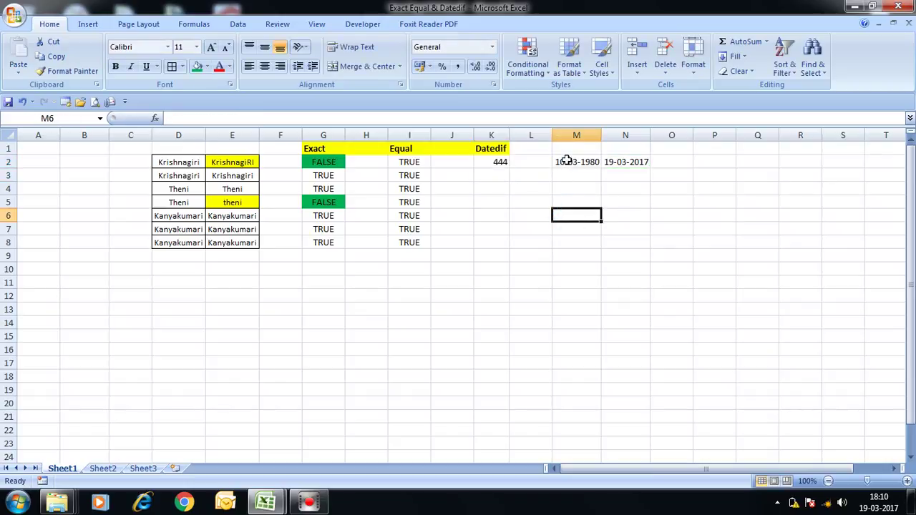
pyautogui.click(565, 162)
pyautogui.click(634, 161)
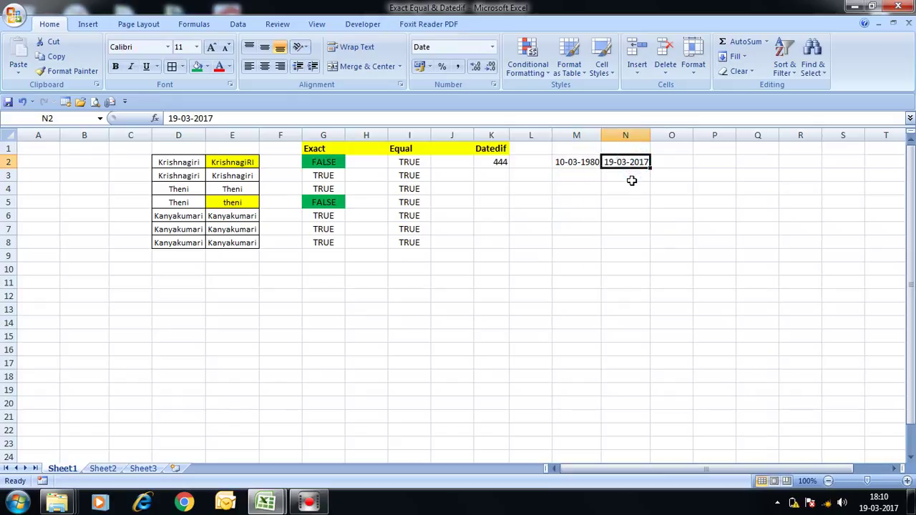
pyautogui.click(616, 188)
pyautogui.click(493, 160)
pyautogui.click(532, 164)
pyautogui.click(500, 161)
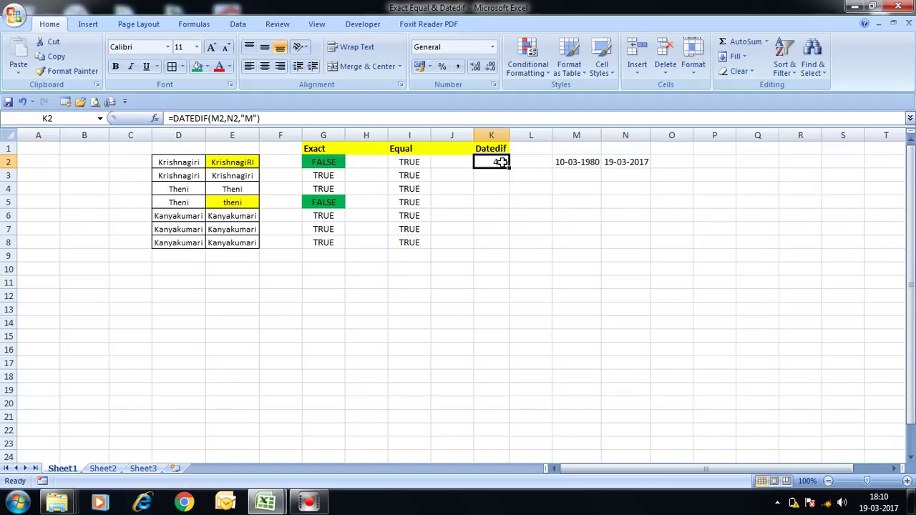
pyautogui.click(521, 175)
pyautogui.click(503, 164)
pyautogui.click(578, 161)
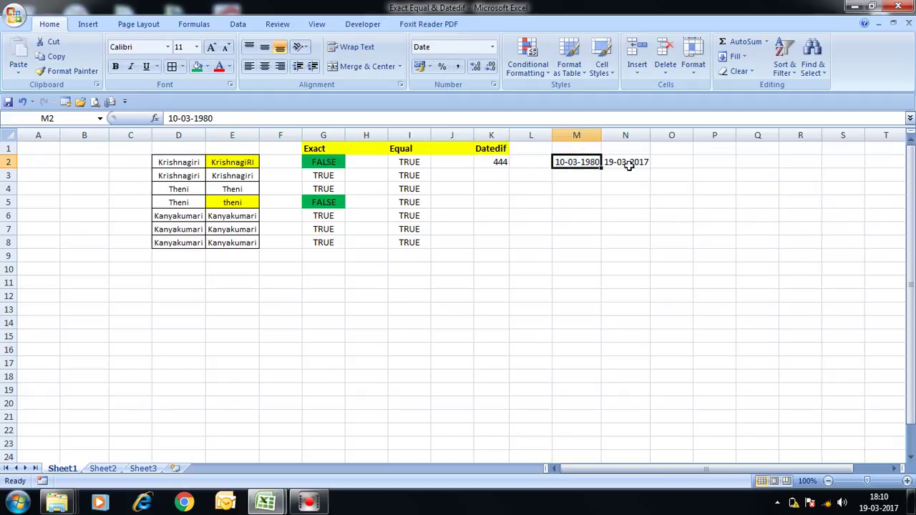
pyautogui.click(536, 177)
pyautogui.click(501, 163)
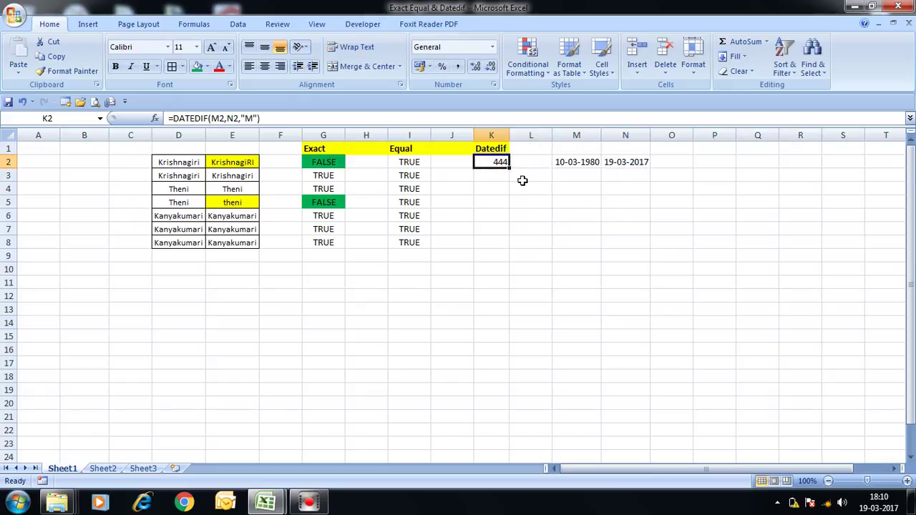
# Step: Switch K2's DATEDIF unit to "Y" so it shows 37 years
pyautogui.doubleClick(487, 163)
pyautogui.click(560, 159)
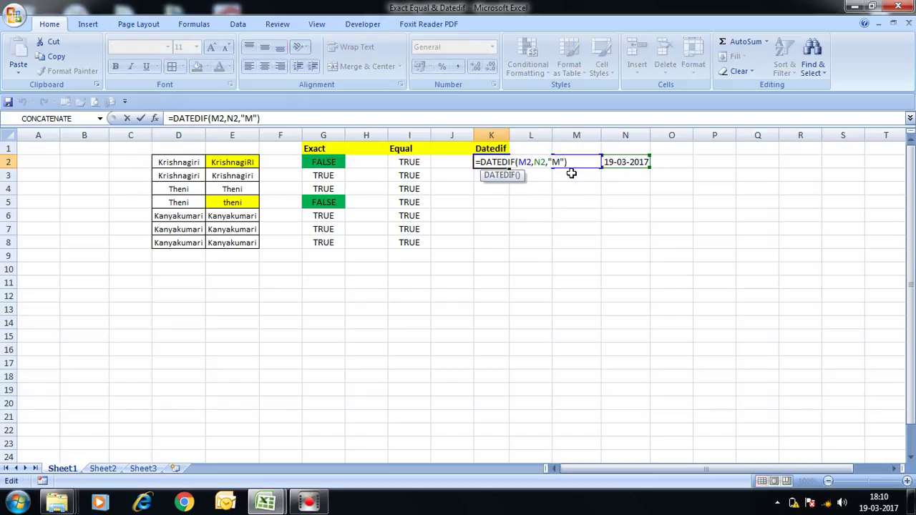
pyautogui.press('BackSpace')
pyautogui.write('Y')
pyautogui.press('Return')
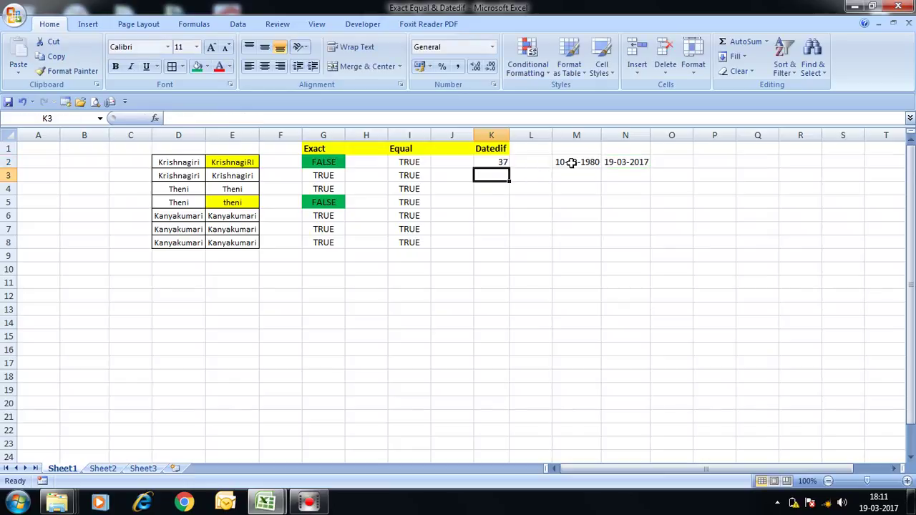
pyautogui.click(573, 229)
pyautogui.click(502, 164)
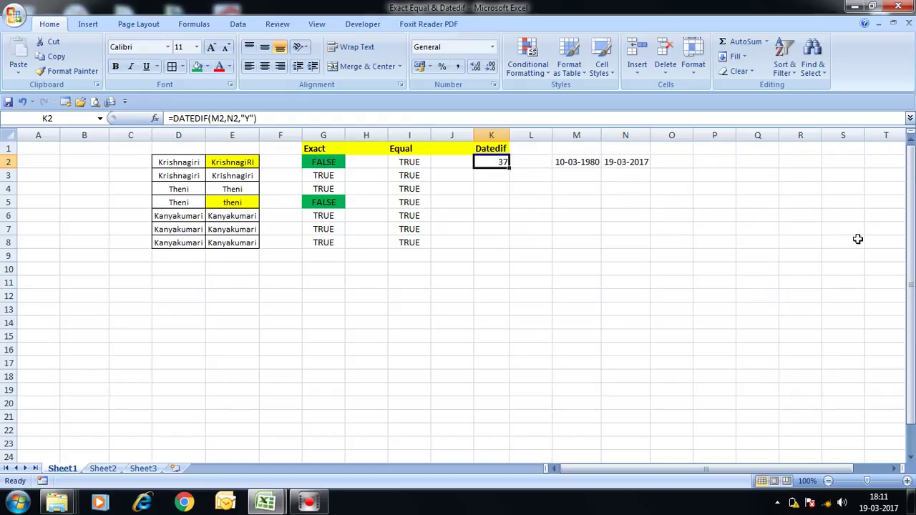
pyautogui.click(543, 197)
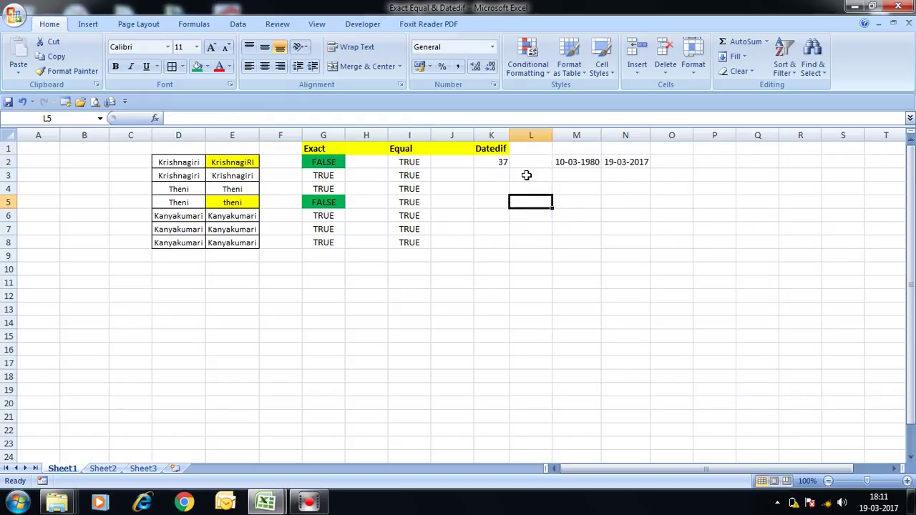
pyautogui.click(501, 162)
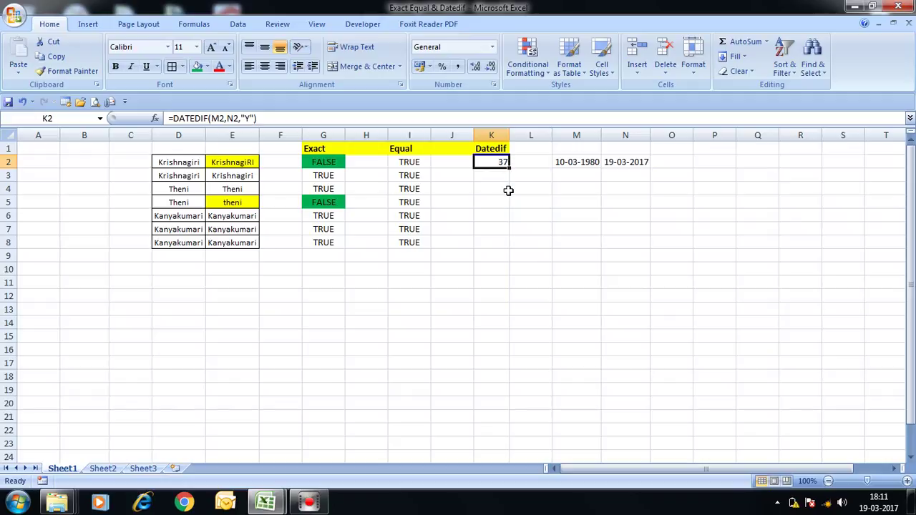
pyautogui.click(506, 187)
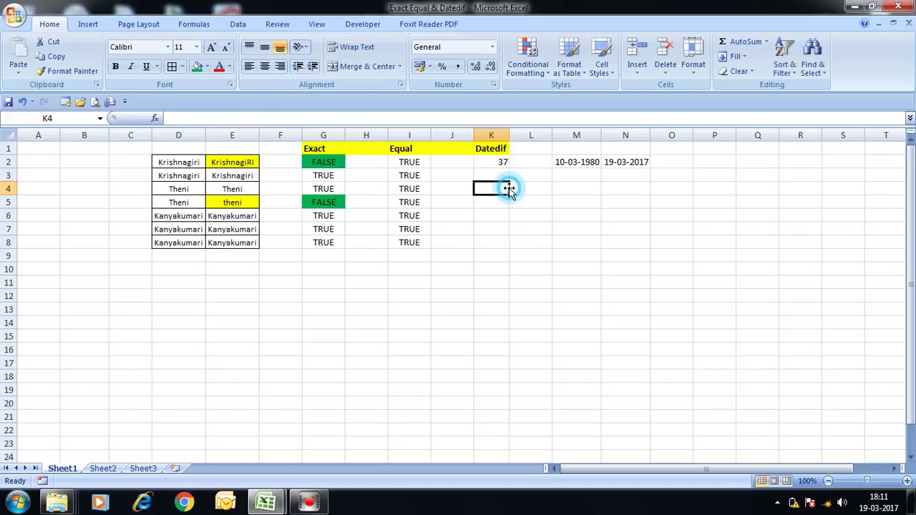
pyautogui.click(531, 173)
pyautogui.moveTo(577, 162); pyautogui.dragTo(627, 160)
pyautogui.click(597, 199)
pyautogui.click(595, 185)
pyautogui.click(591, 162)
pyautogui.click(603, 162)
pyautogui.click(589, 161)
pyautogui.click(572, 178)
pyautogui.click(501, 163)
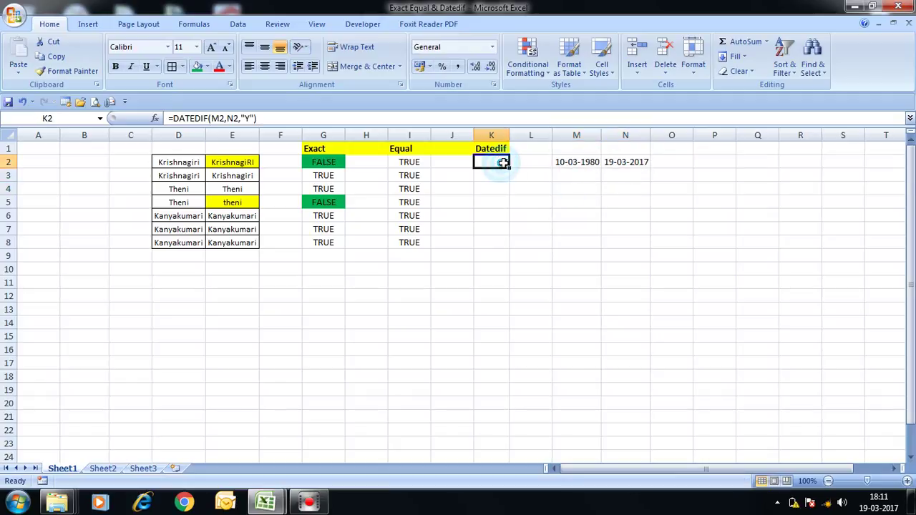
pyautogui.click(526, 218)
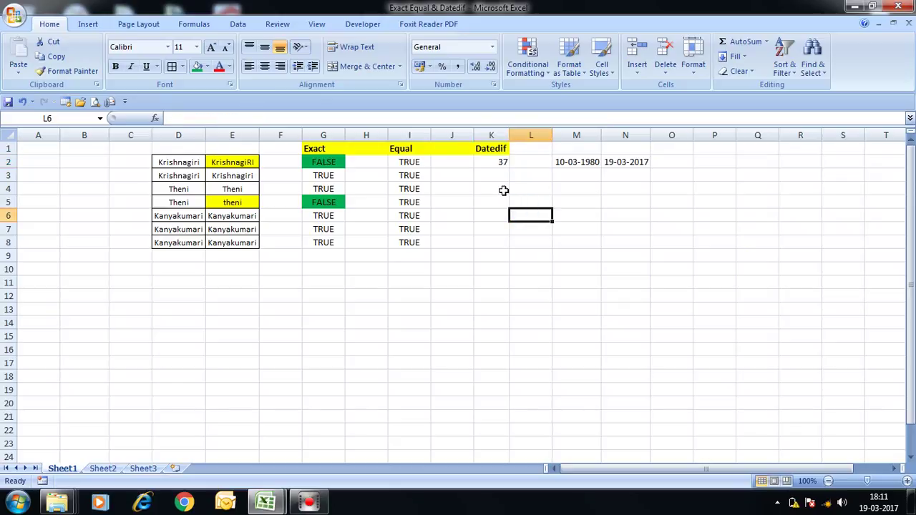
pyautogui.moveTo(487, 150); pyautogui.dragTo(189, 240)
pyautogui.click(297, 265)
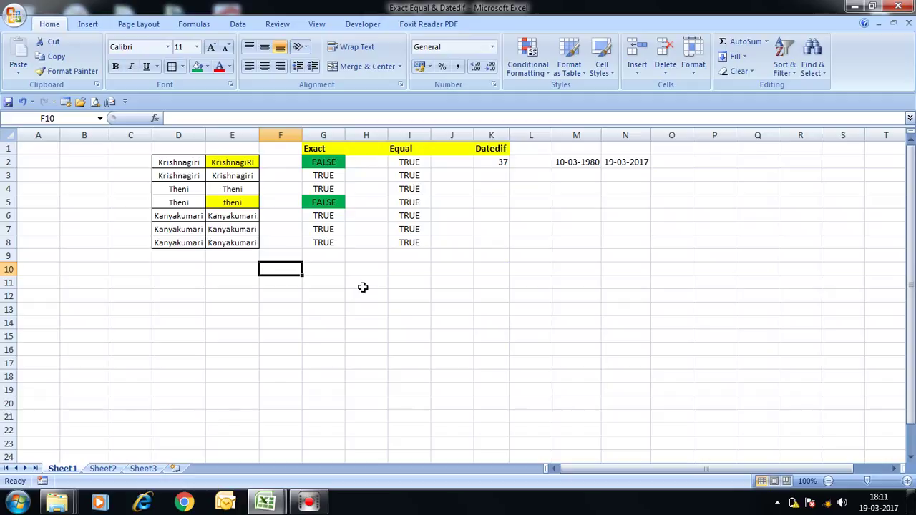
pyautogui.click(389, 314)
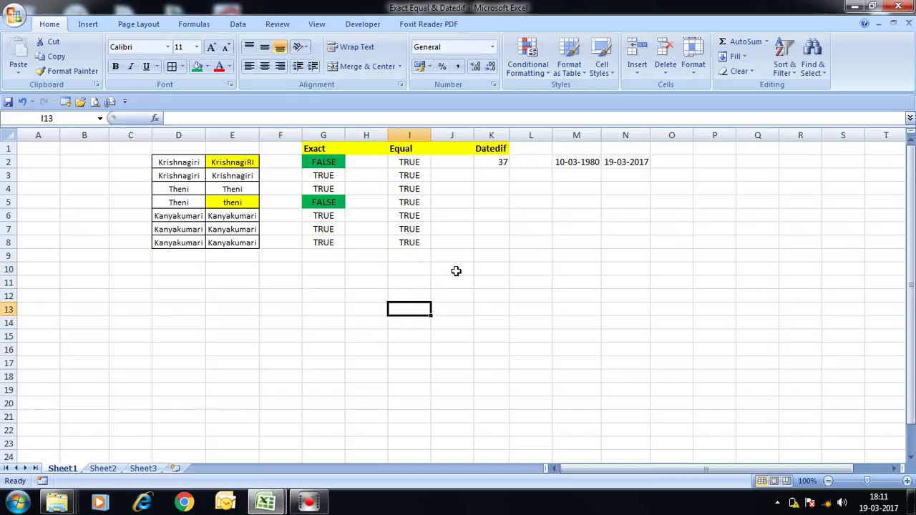